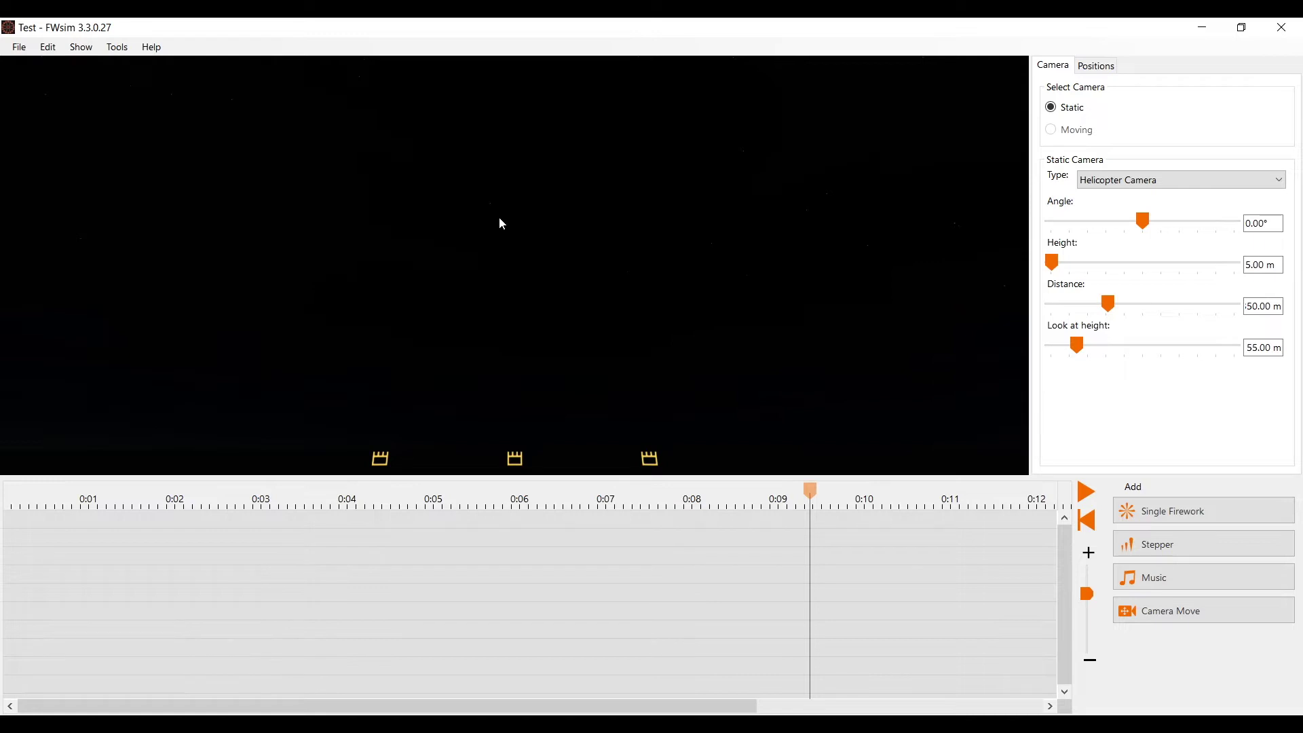
- Start a single firework cue tinted Mint and resized to a 200mm diameter
click(1243, 509)
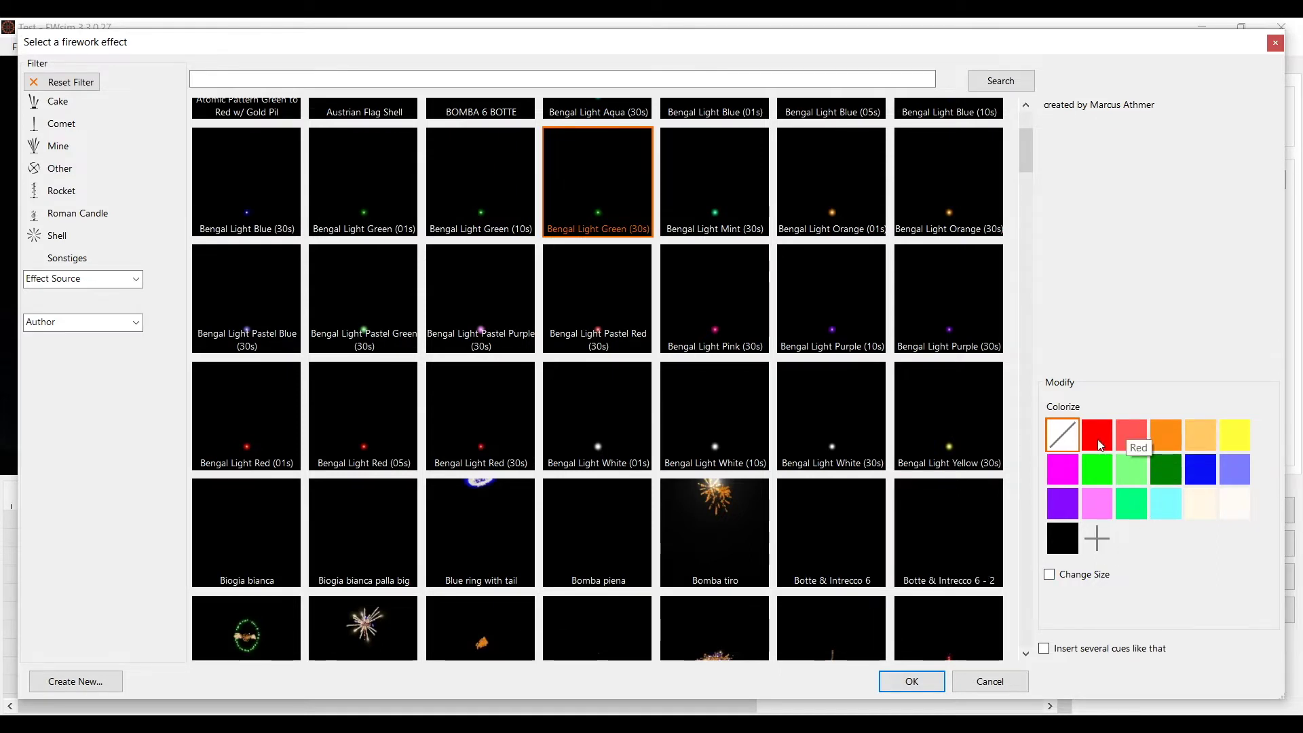
click(1133, 439)
click(1167, 471)
click(1135, 507)
click(1106, 575)
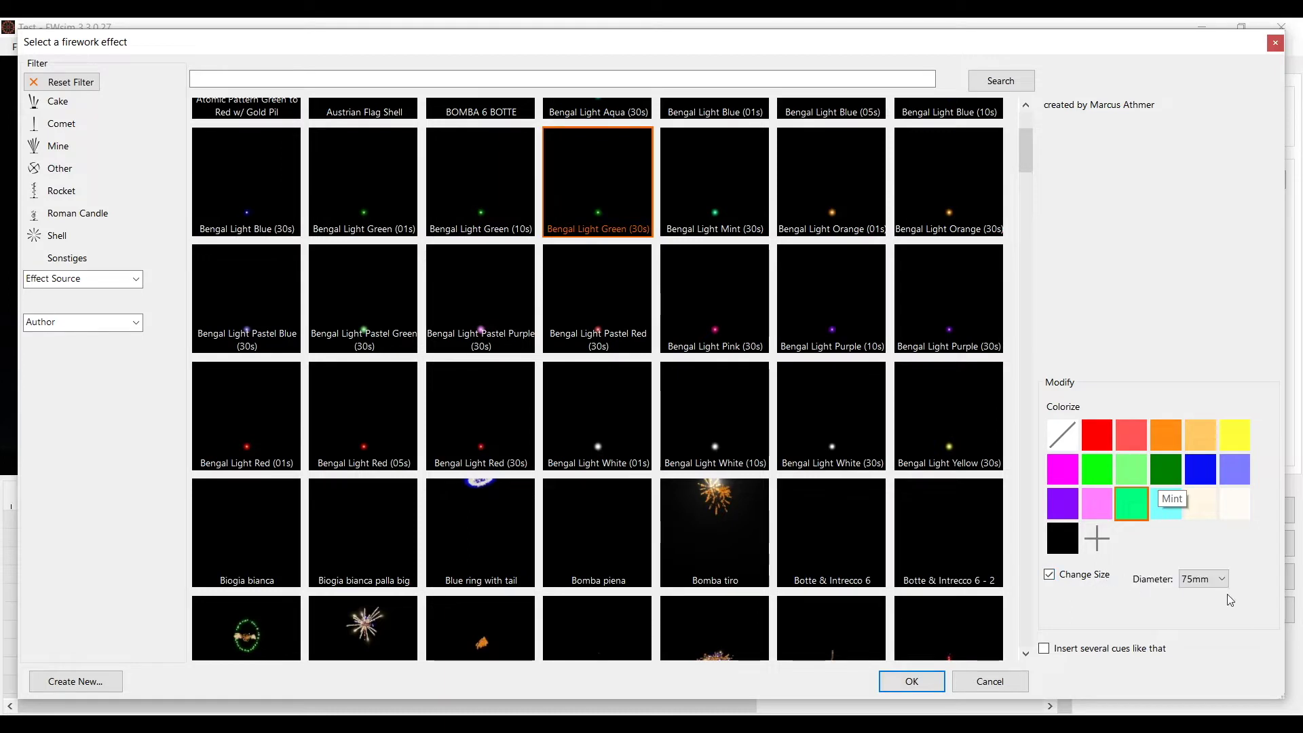
click(1222, 579)
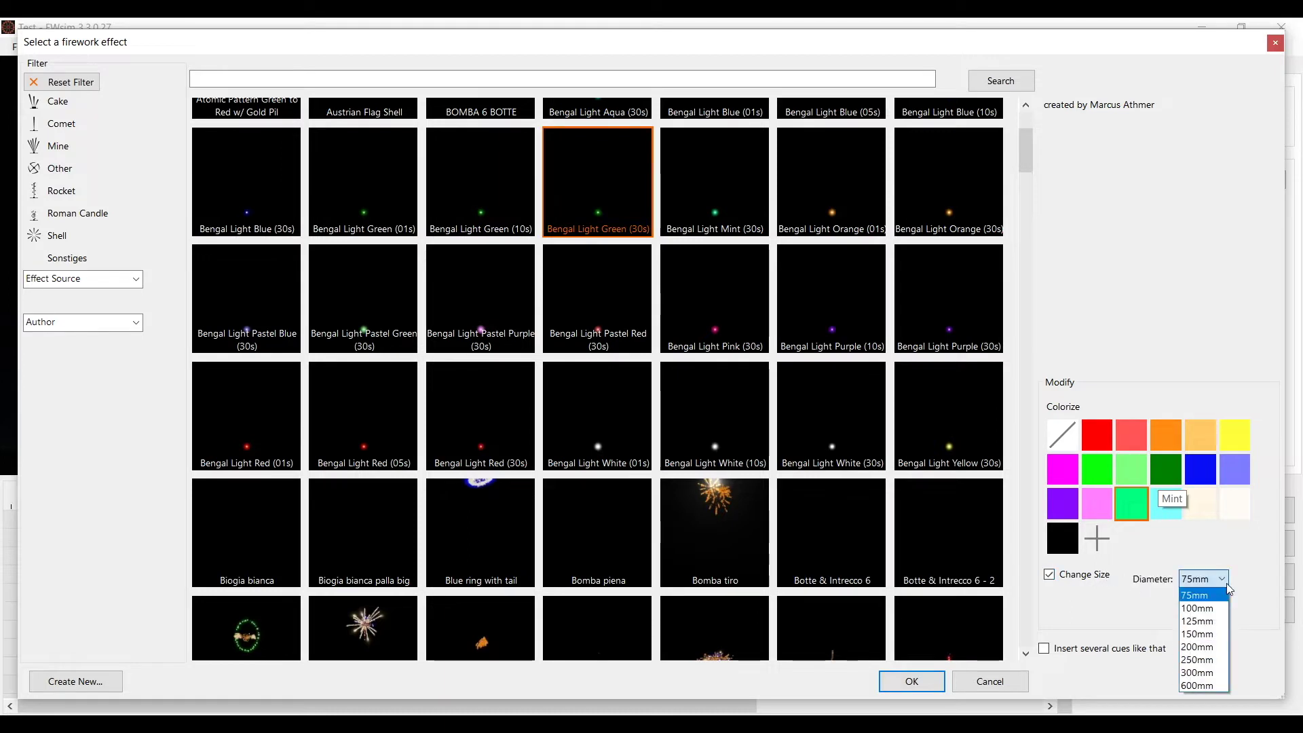
click(1212, 648)
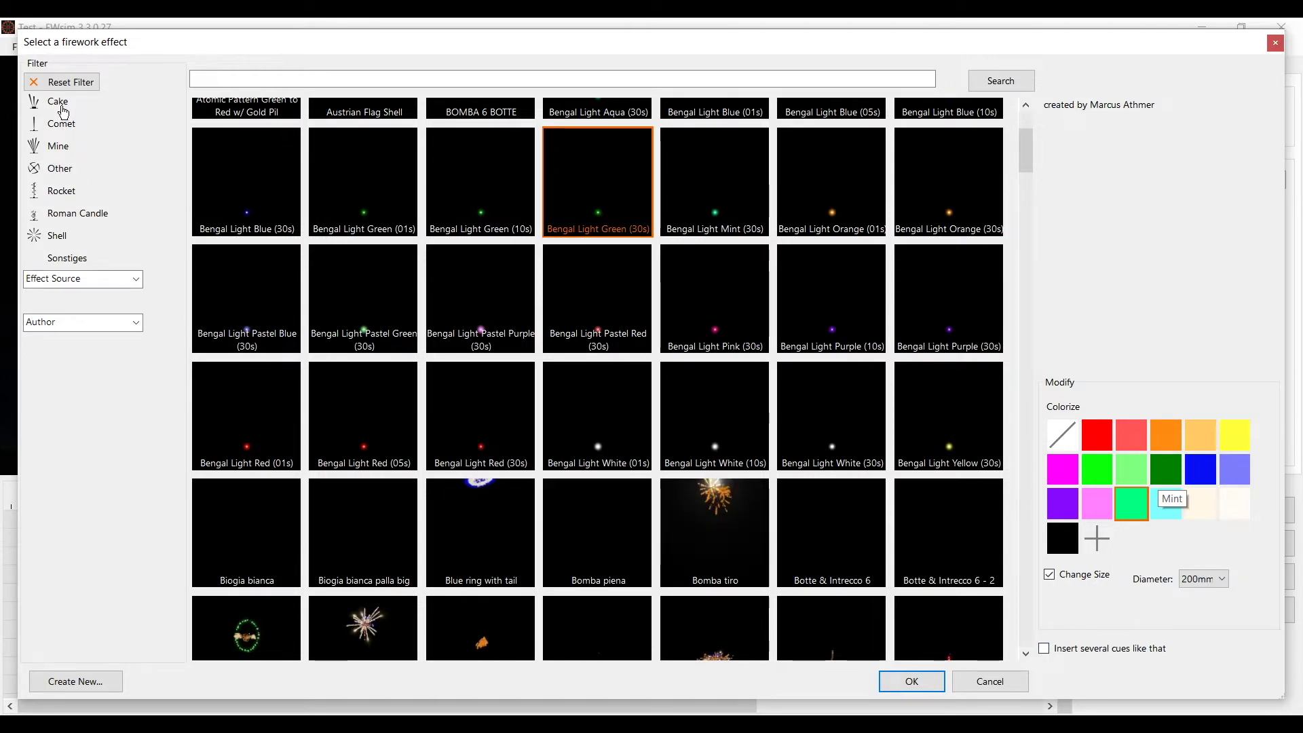
click(57, 237)
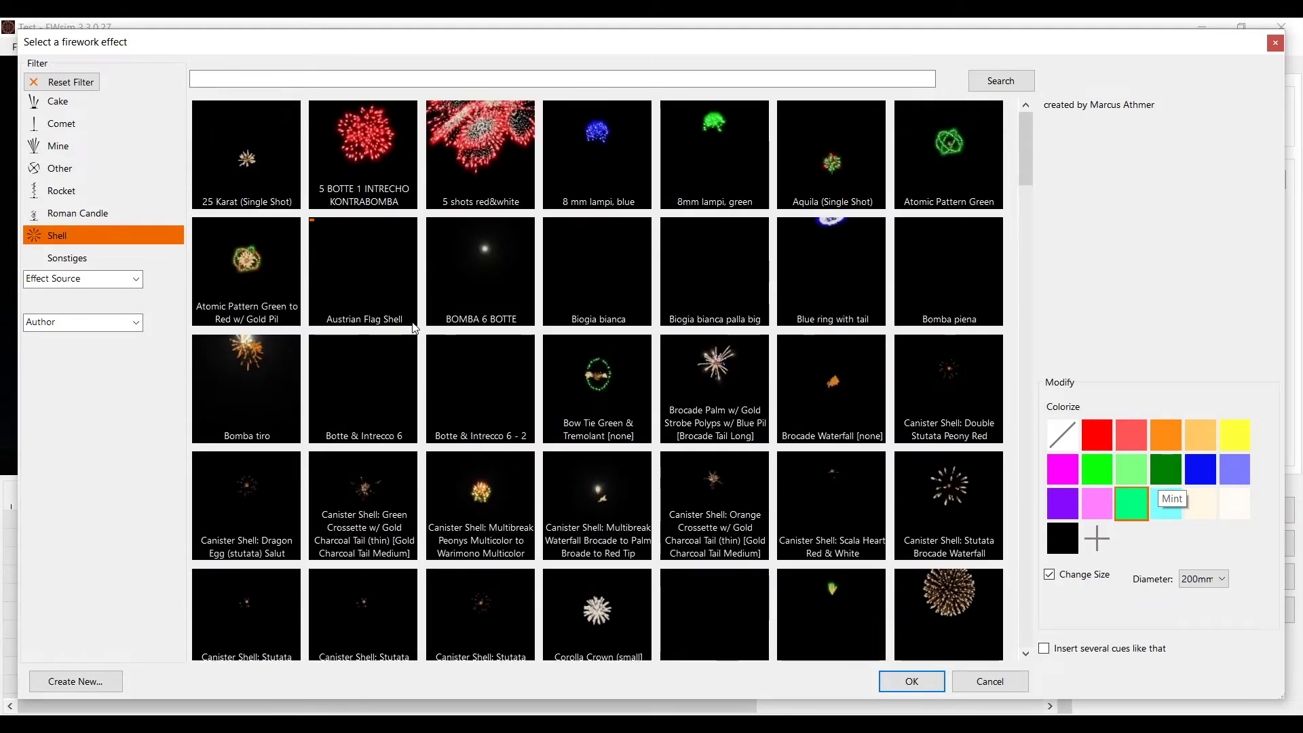
click(54, 124)
scroll(557, 329, down, 2)
scroll(557, 329, up, 2)
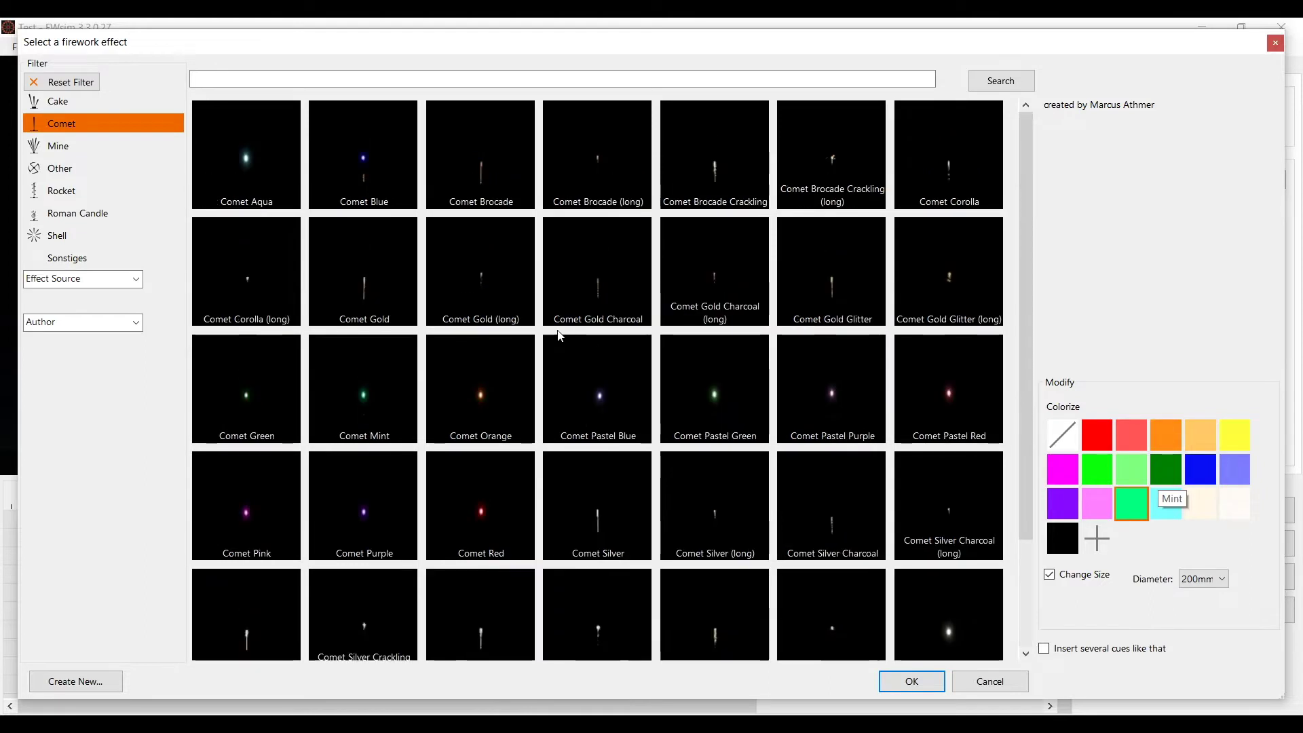
click(62, 83)
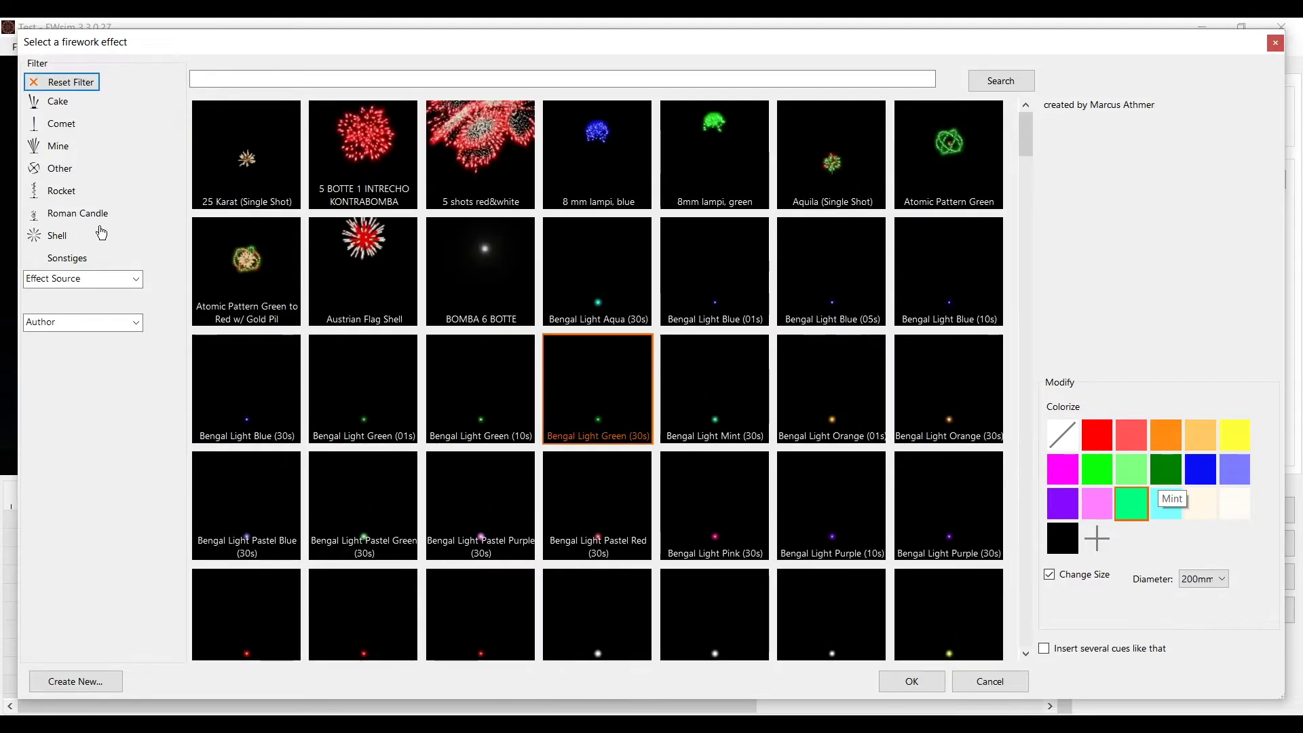
click(135, 280)
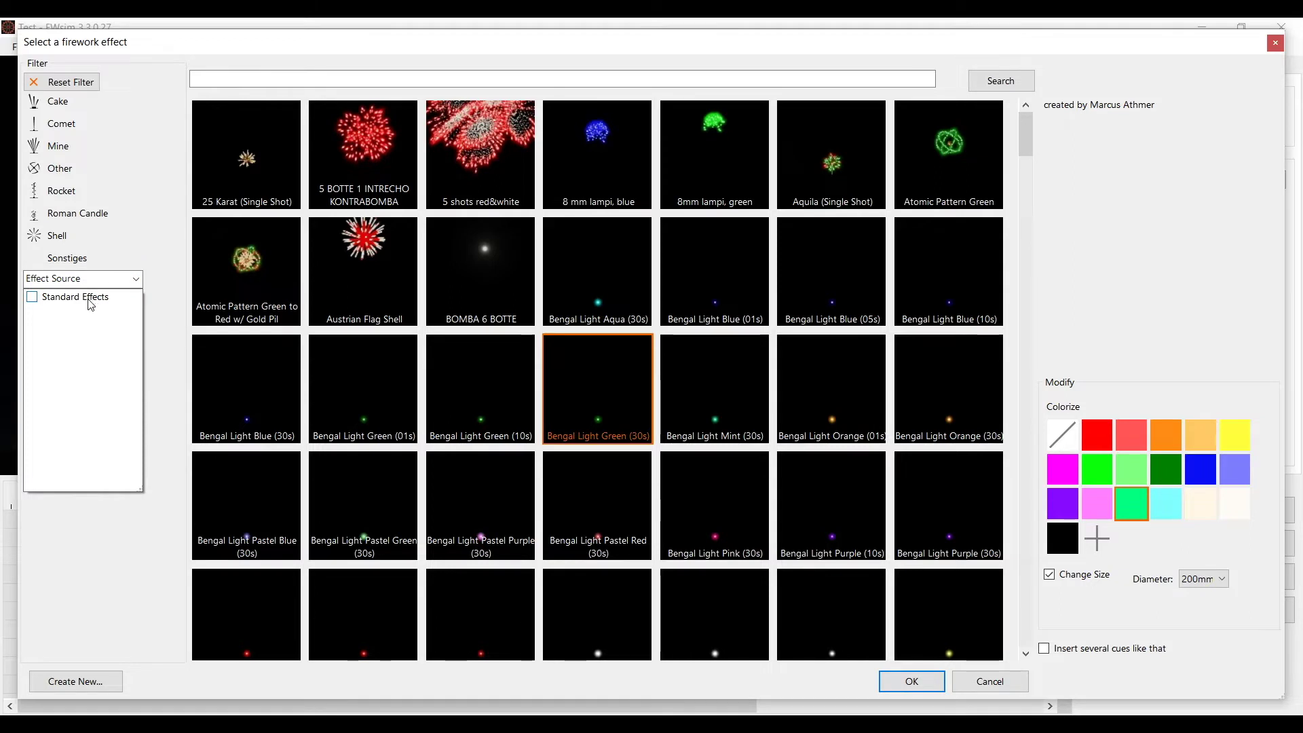
click(161, 285)
click(138, 324)
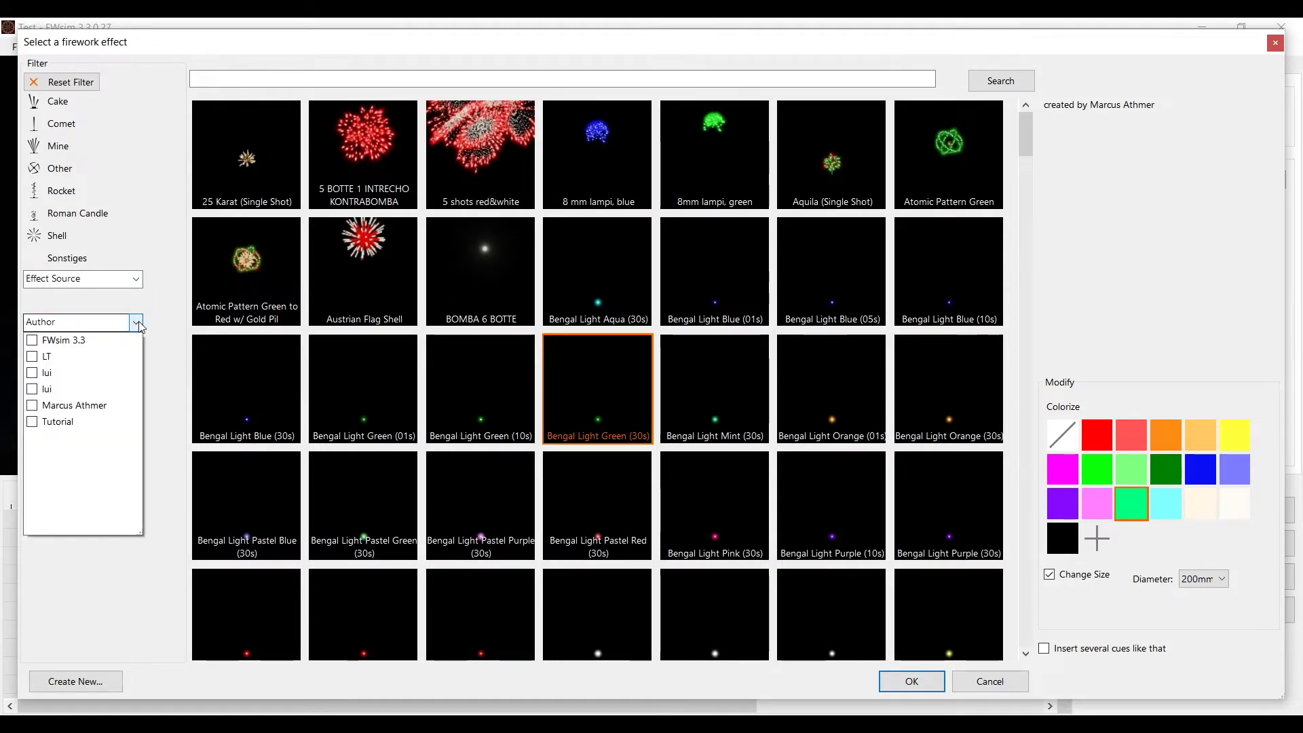
click(83, 341)
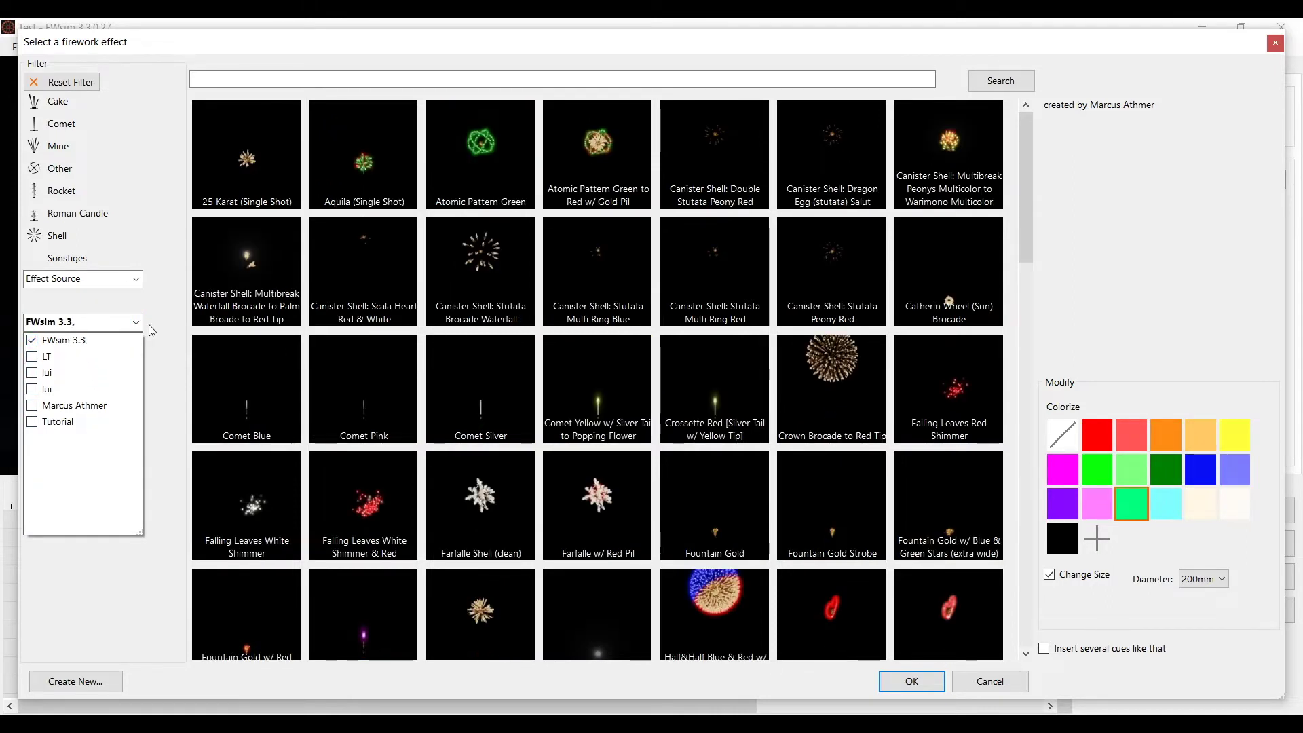
click(158, 308)
click(32, 343)
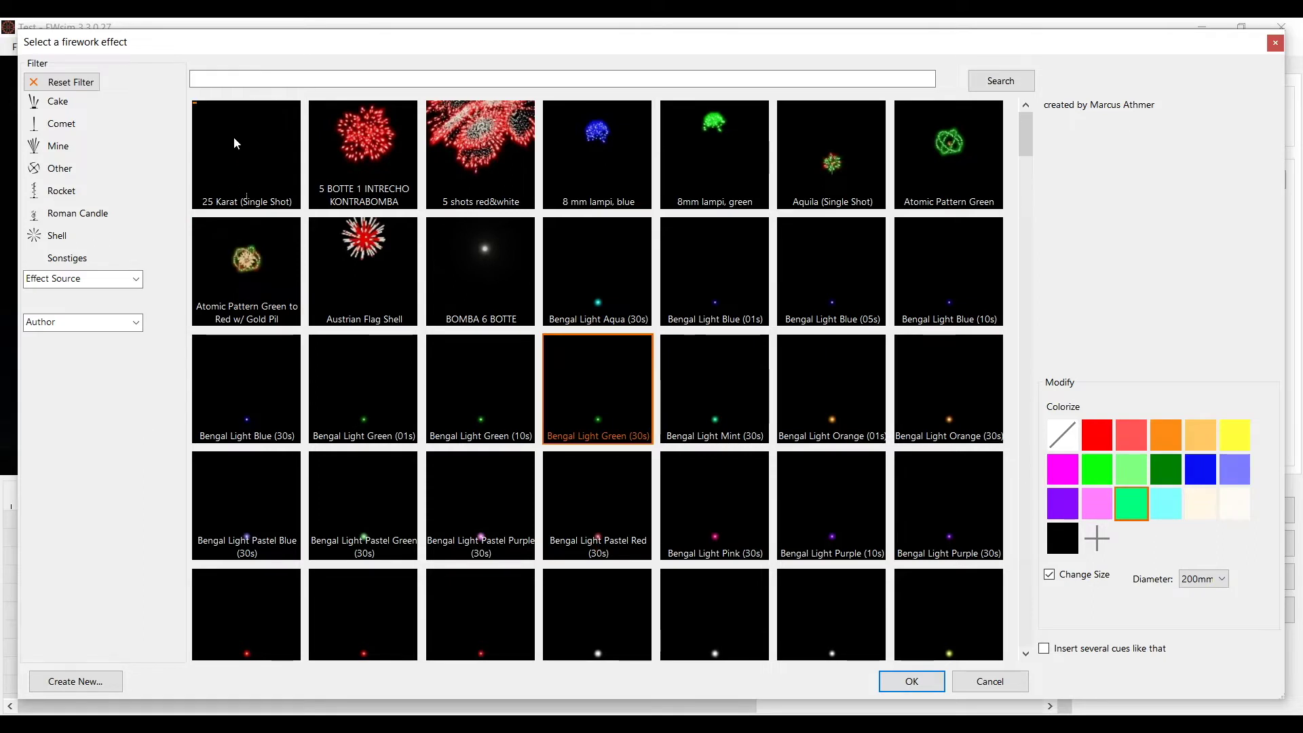
- Search 'peony re', pick Peony Red Strobe [none], and enable inserting several cues
click(236, 81)
text(peony red)
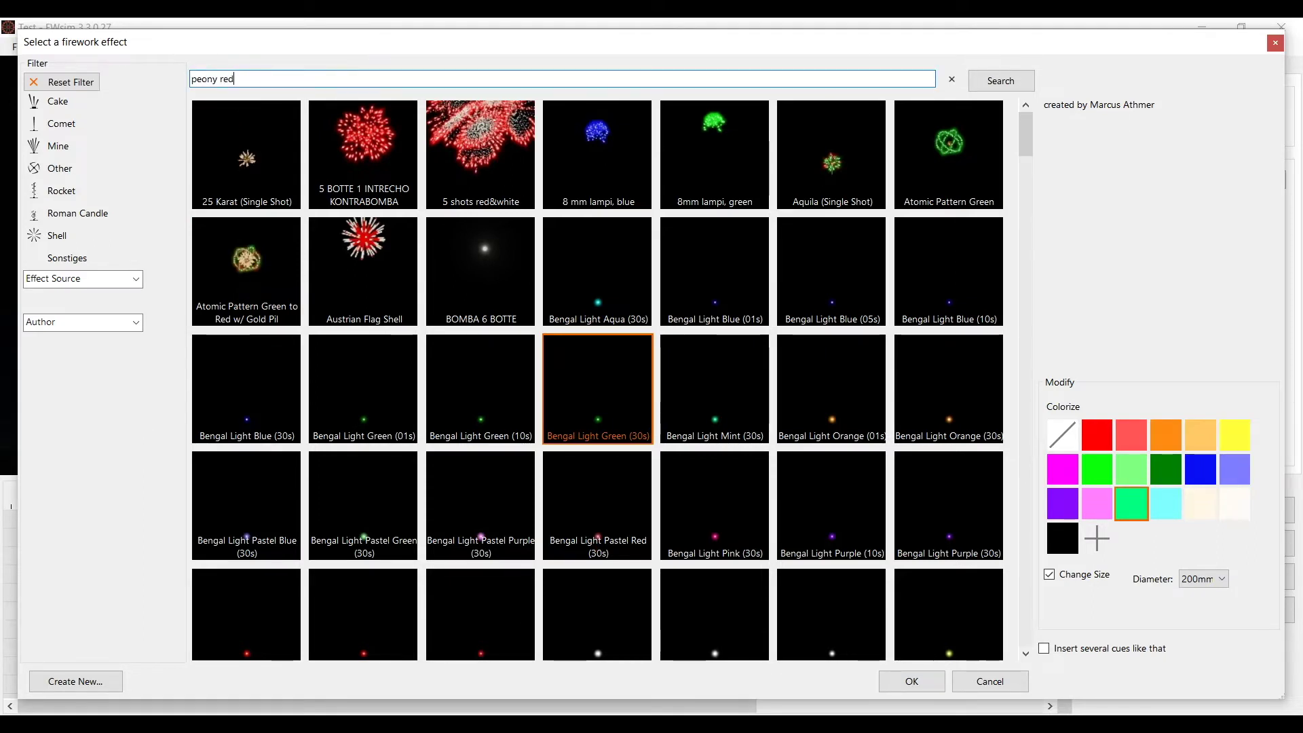
key(Return)
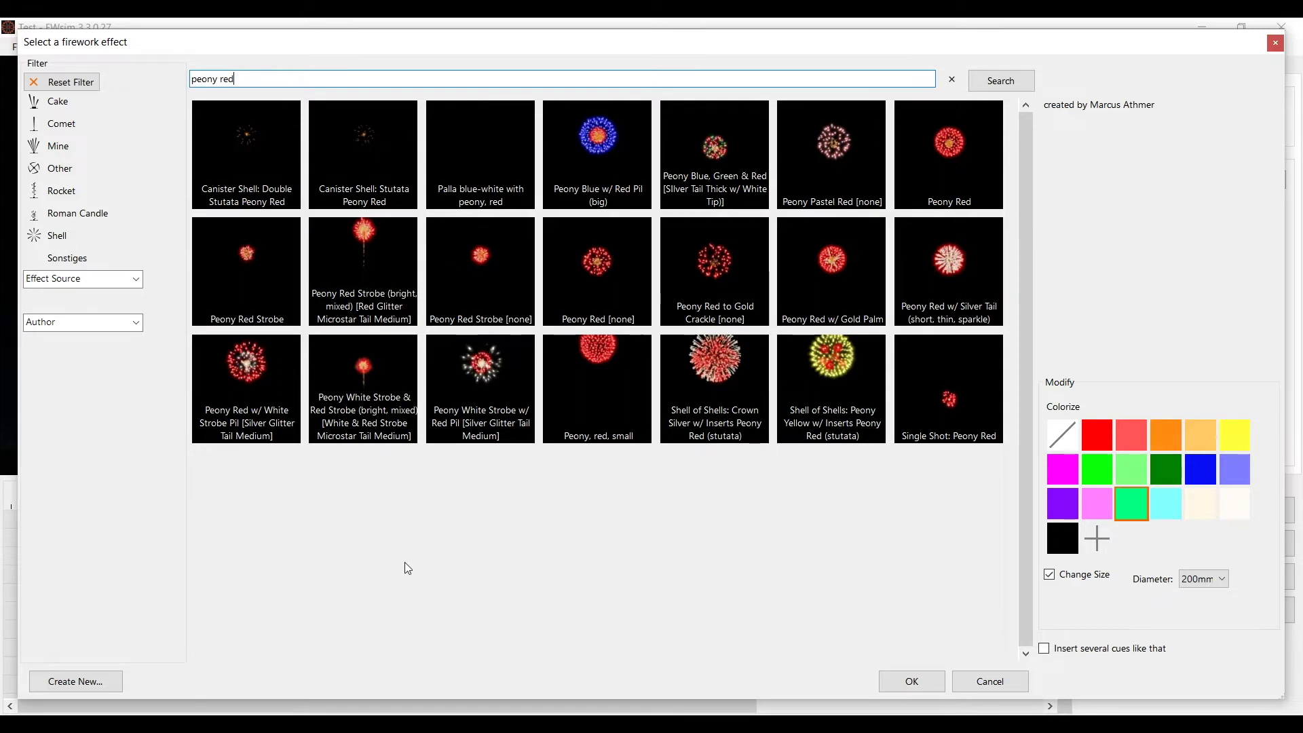
click(495, 290)
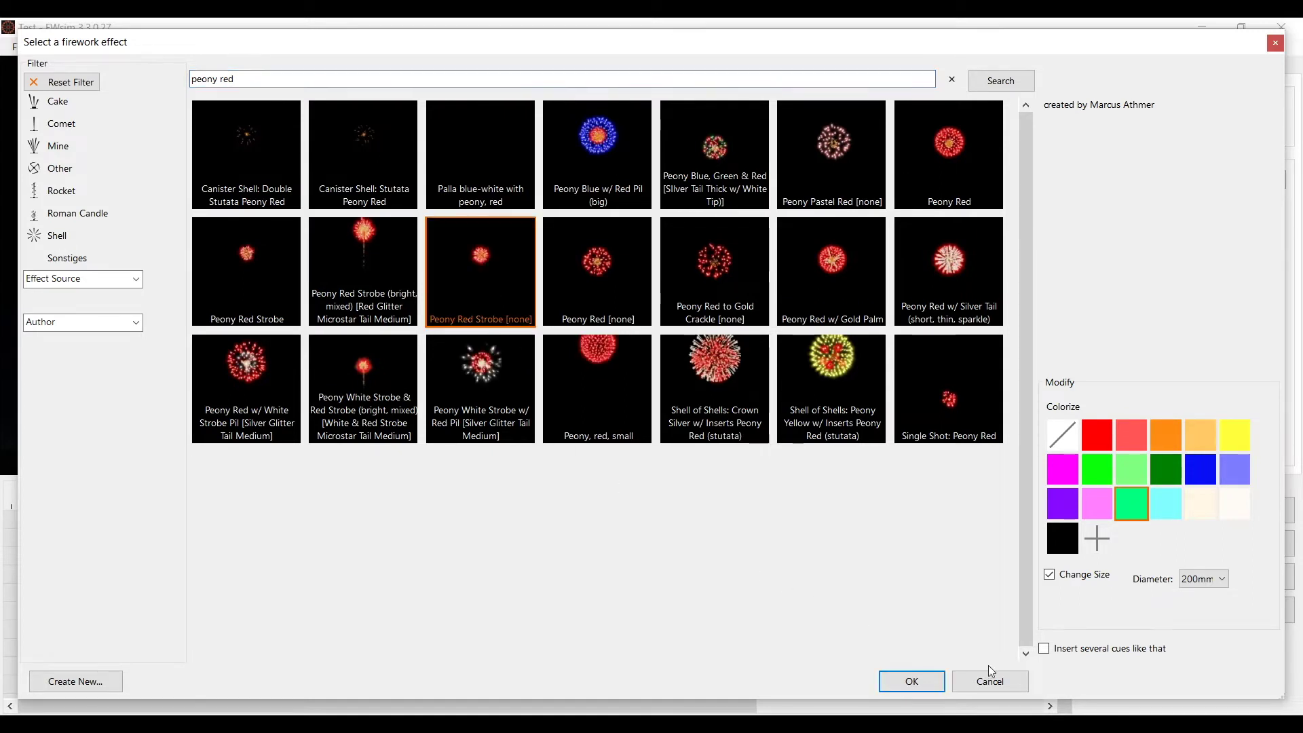
click(1043, 649)
- Confirm Peony Red Strobe and drop its cues on successive, slightly staggered timeline rows
click(912, 681)
click(205, 538)
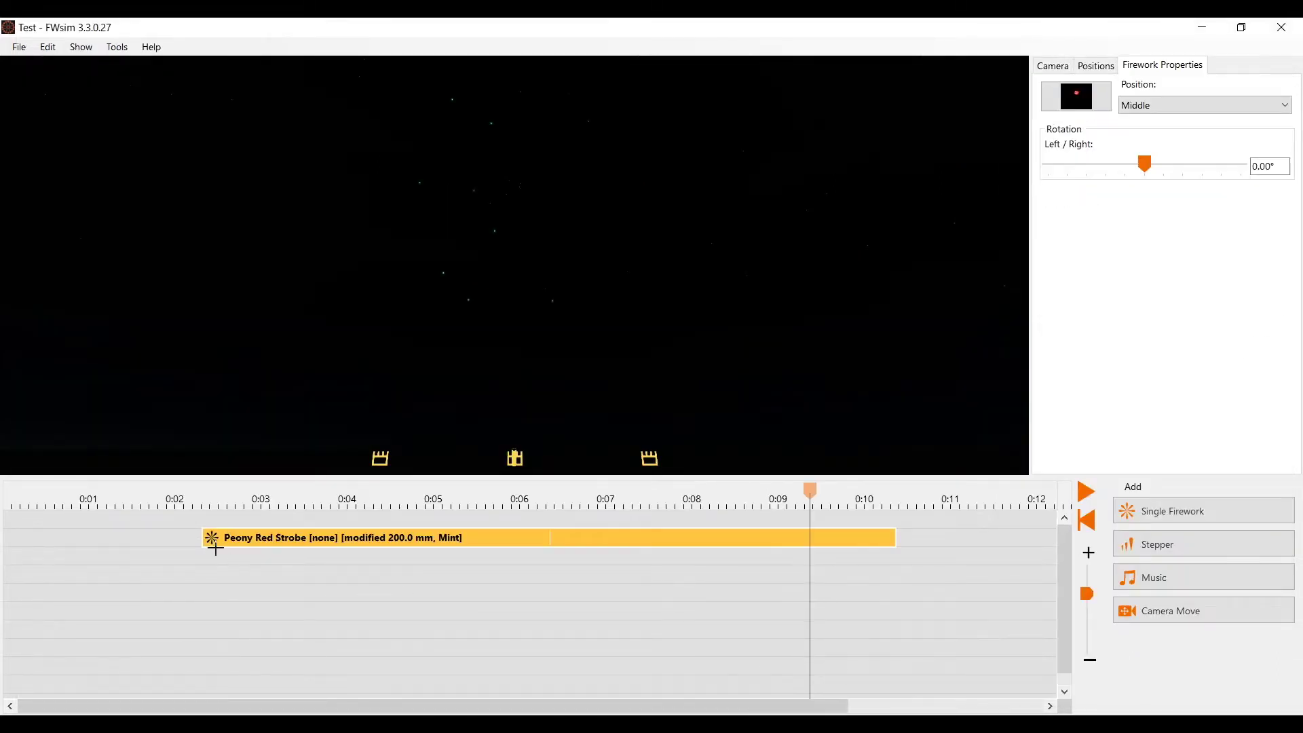
click(227, 556)
click(264, 575)
click(294, 592)
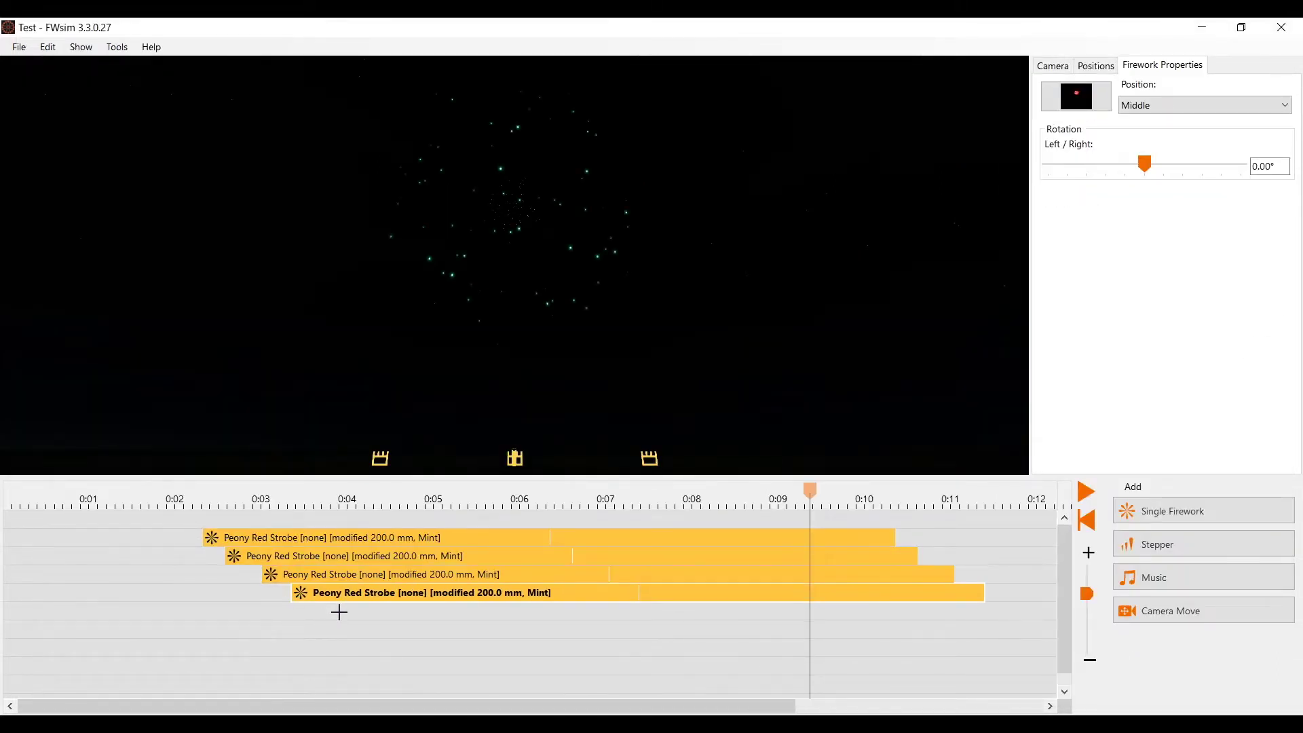
click(340, 611)
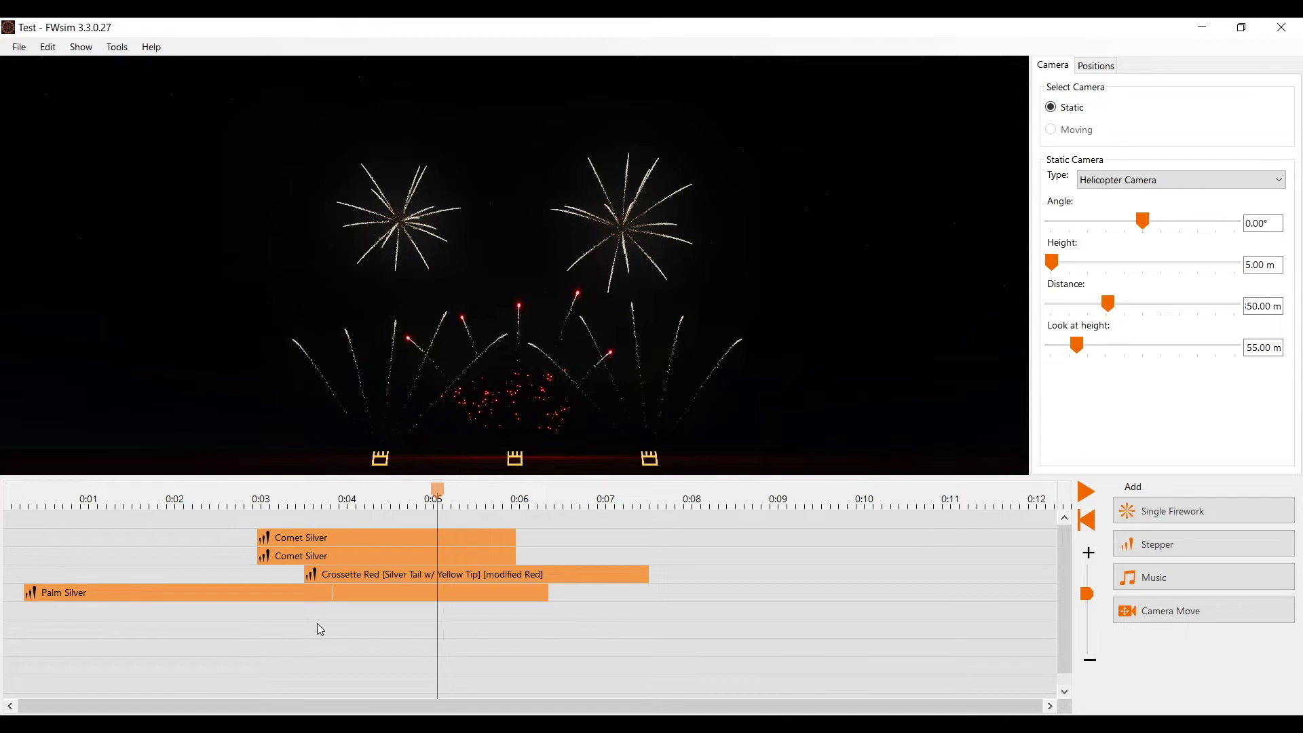
- Swap the bottom Palm Silver stepper cue's firework for Peony Blue w/ Red Pil (big)
click(350, 591)
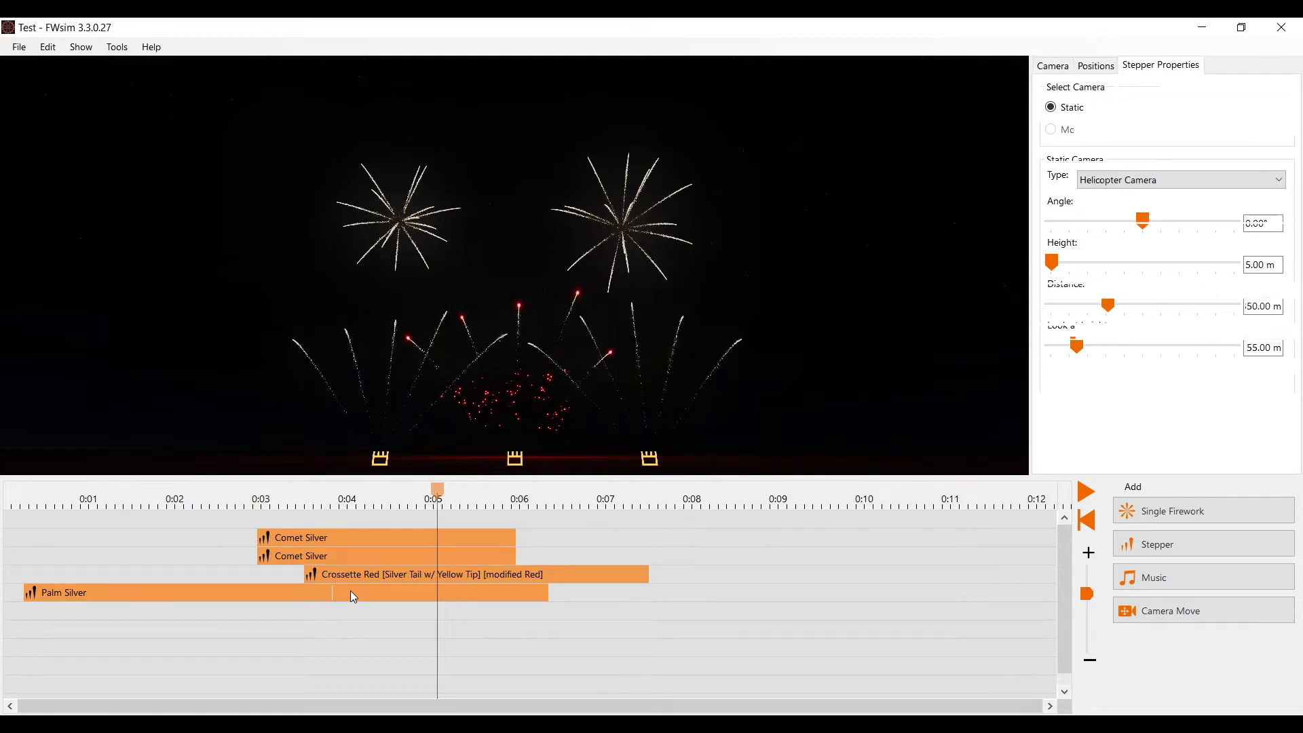
right_click(351, 592)
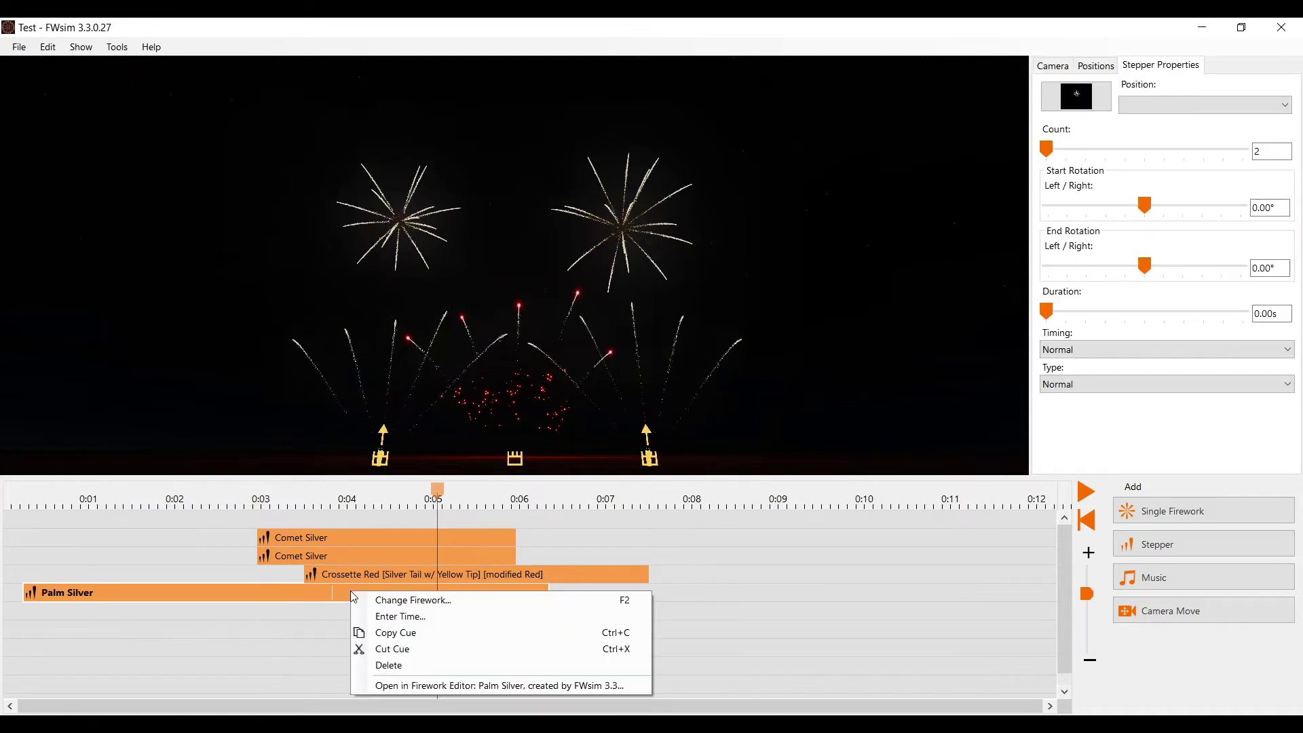
click(477, 609)
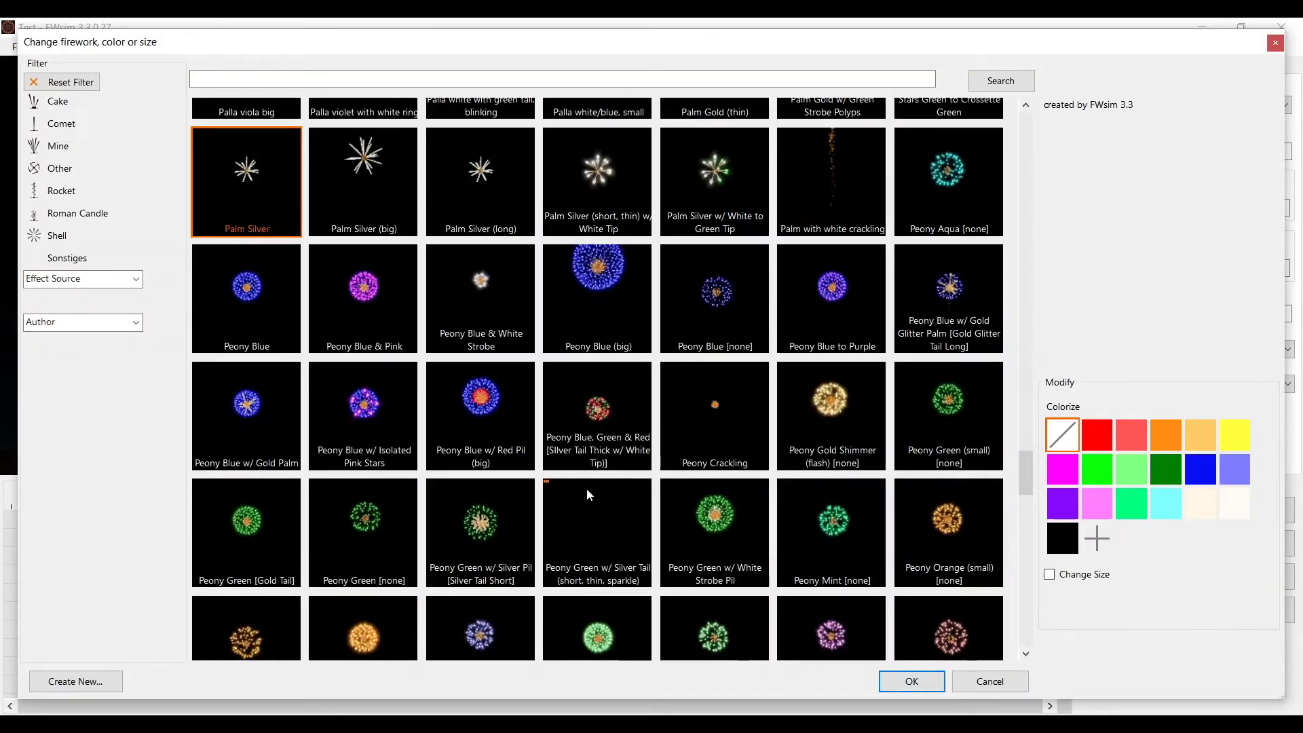
click(491, 429)
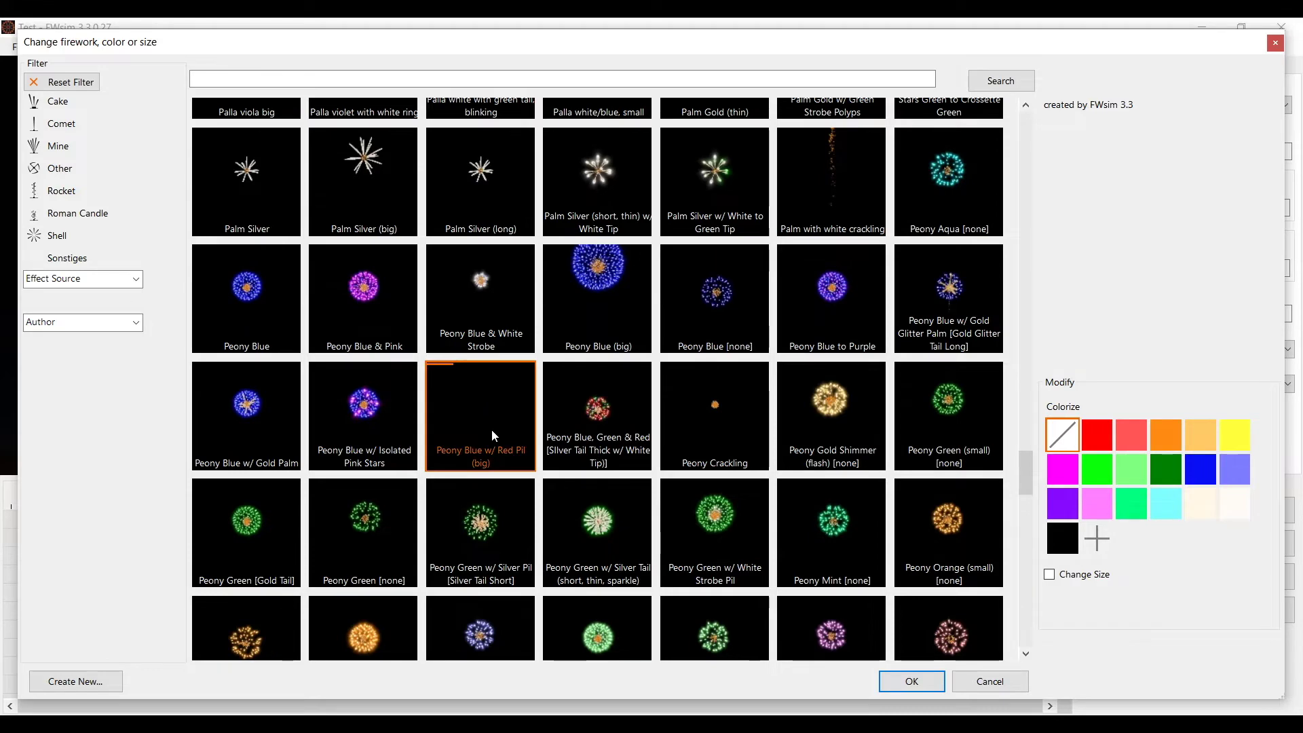
click(911, 681)
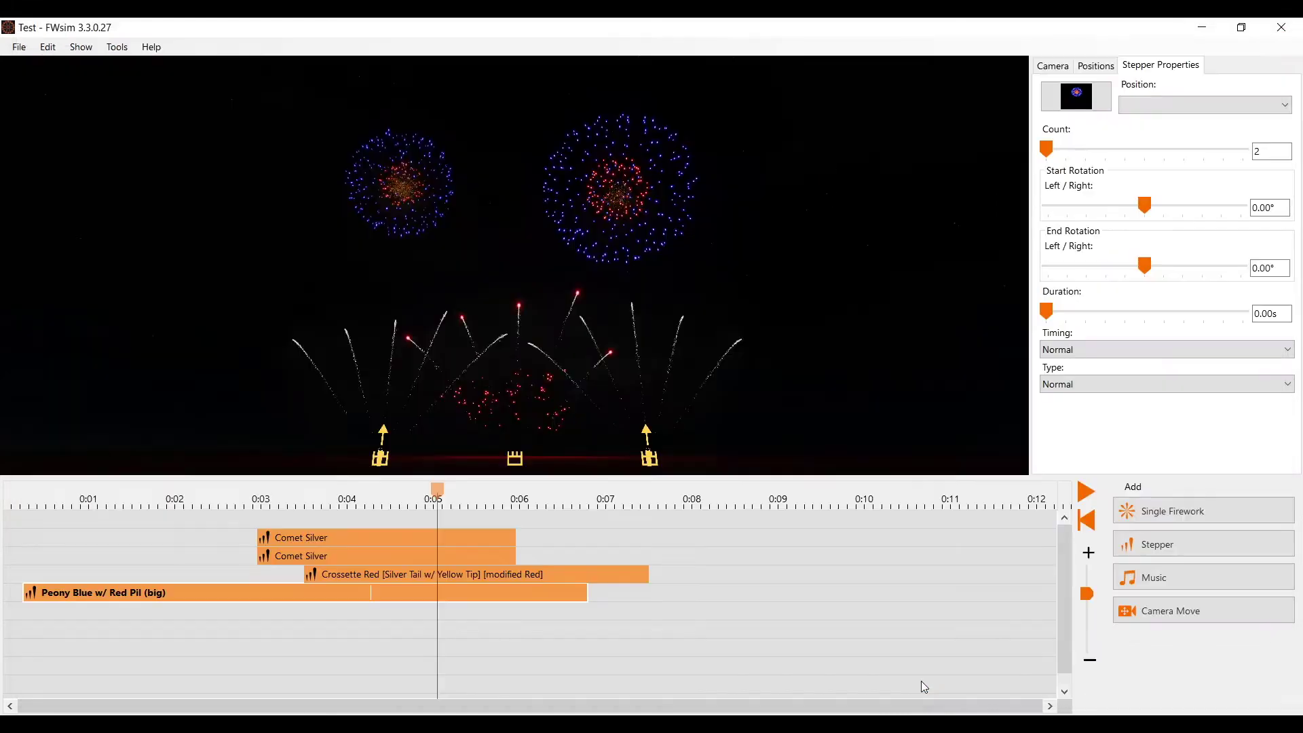
drag(316, 506, 534, 517)
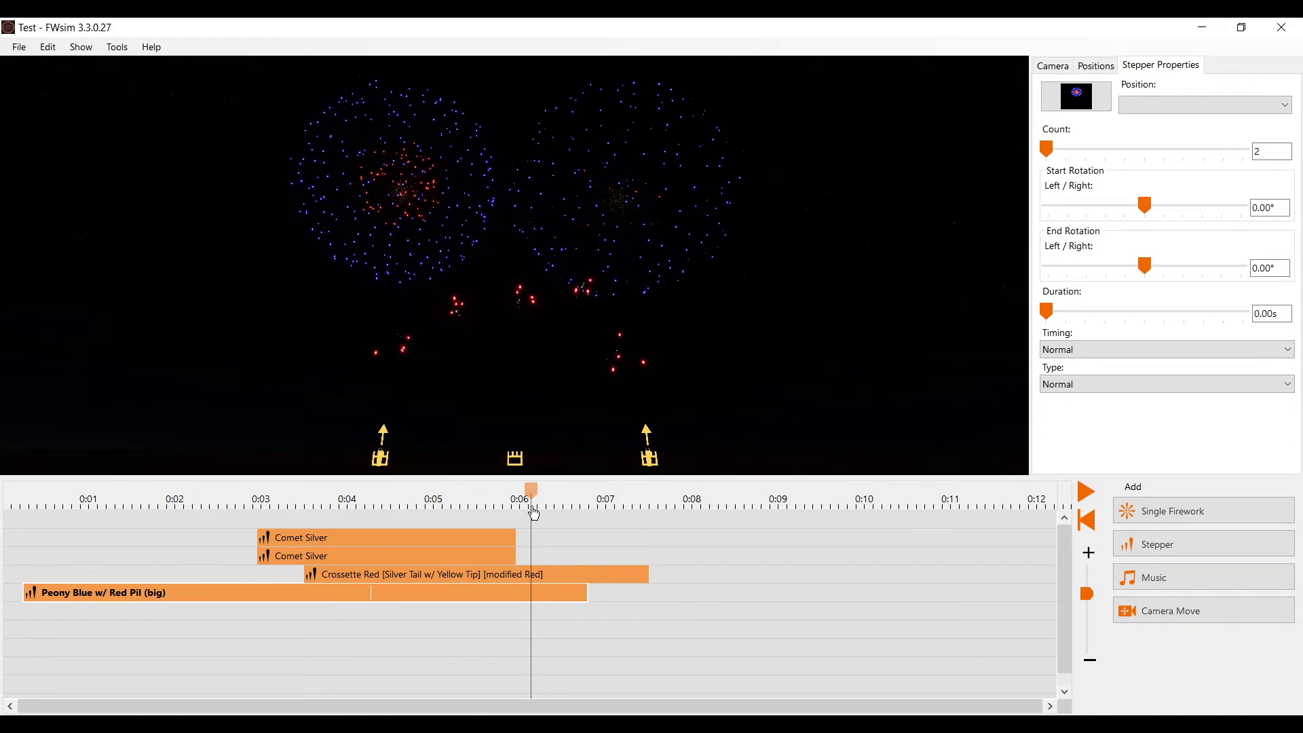
click(285, 544)
drag(307, 507, 415, 511)
click(348, 575)
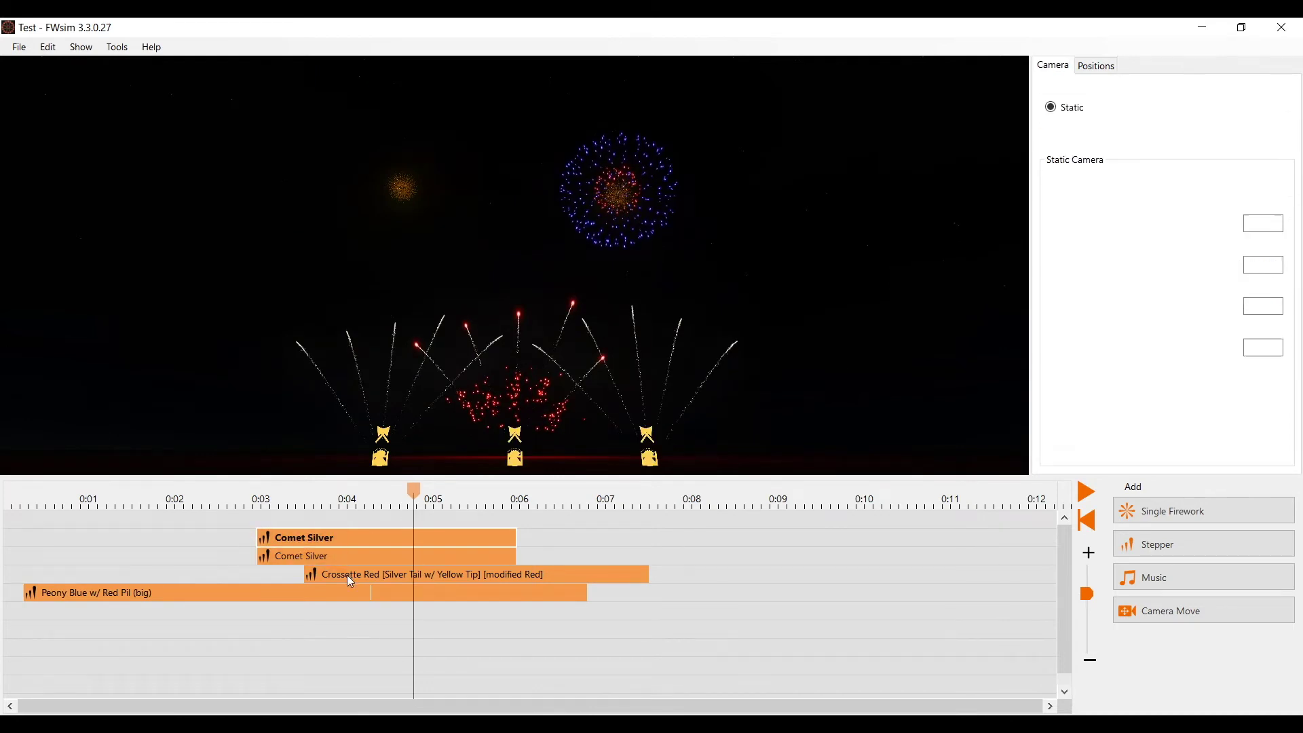
- Change the Crossette Red and Comet Silver cues to Mine White and replay from about 0:03
right_click(346, 574)
click(364, 582)
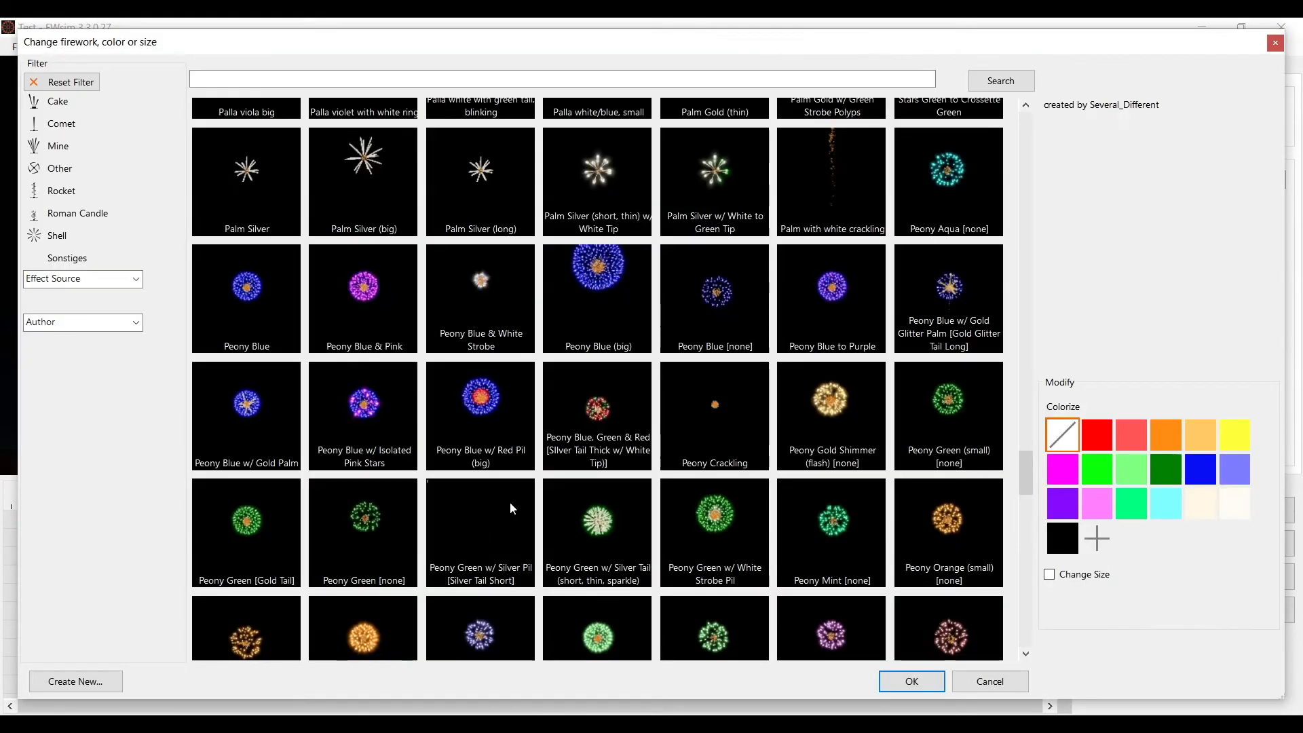
scroll(516, 500, up, 5)
click(478, 270)
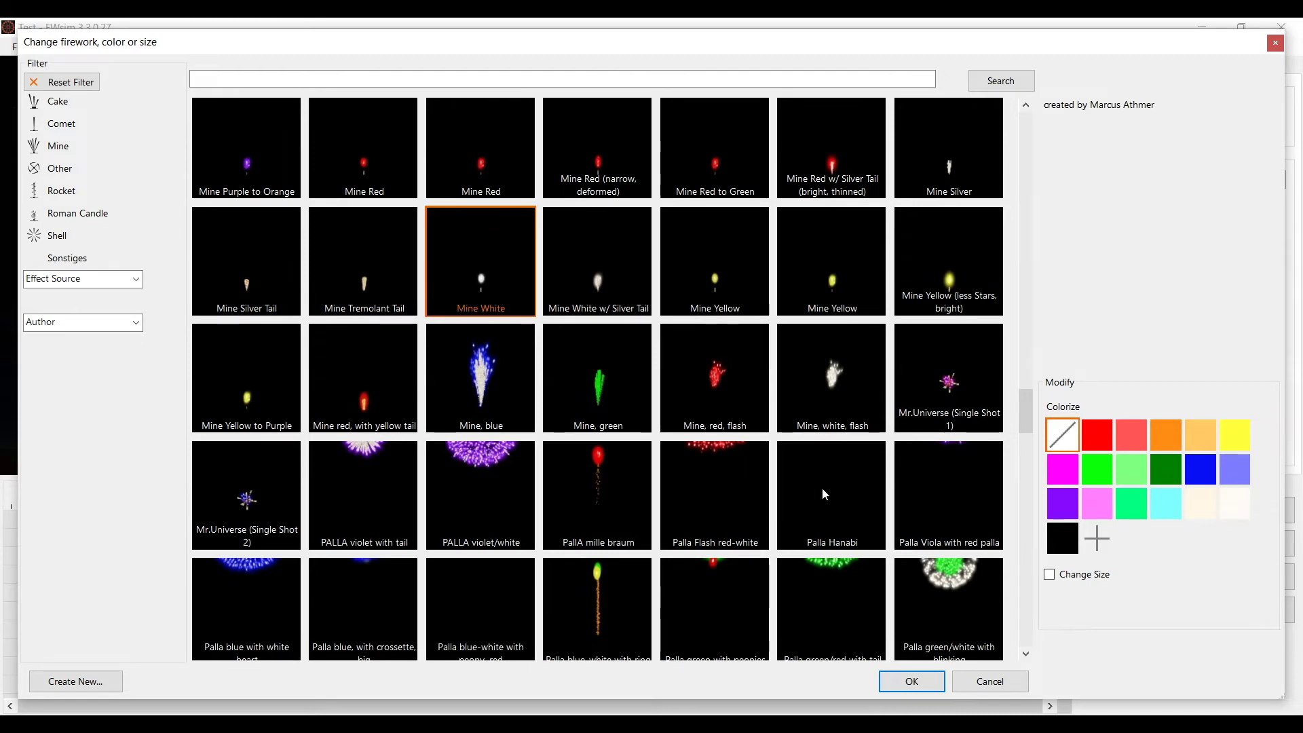
click(902, 681)
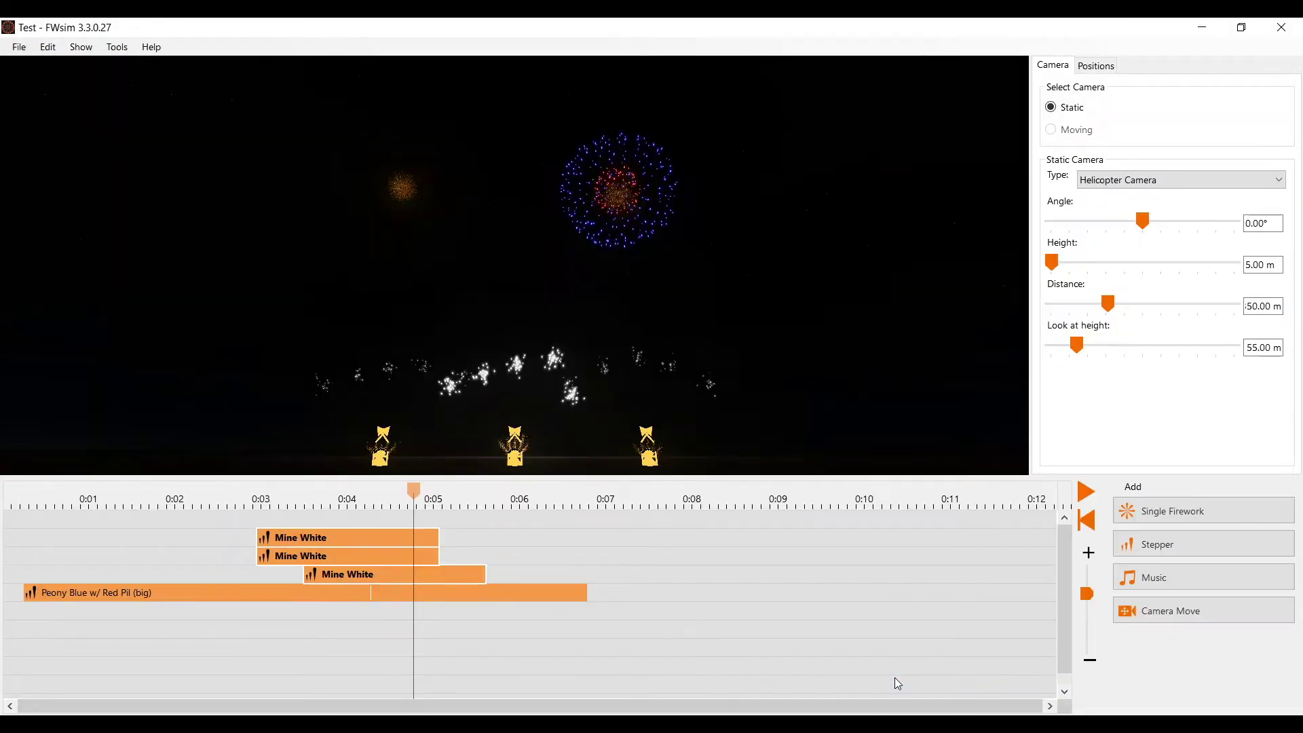
click(220, 501)
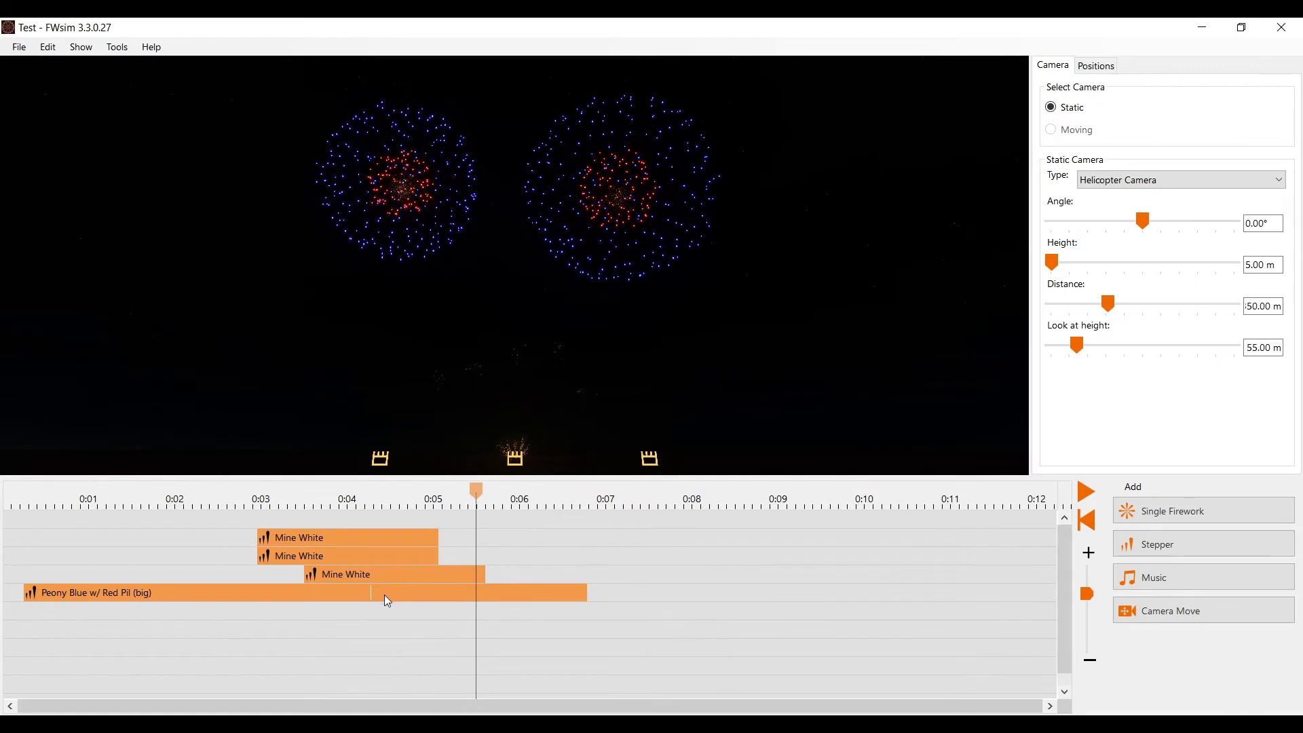
click(385, 596)
- Move the Peony Blue w/ Red Pil (big) cue's start from 0:00.236 to 0:01
right_click(388, 601)
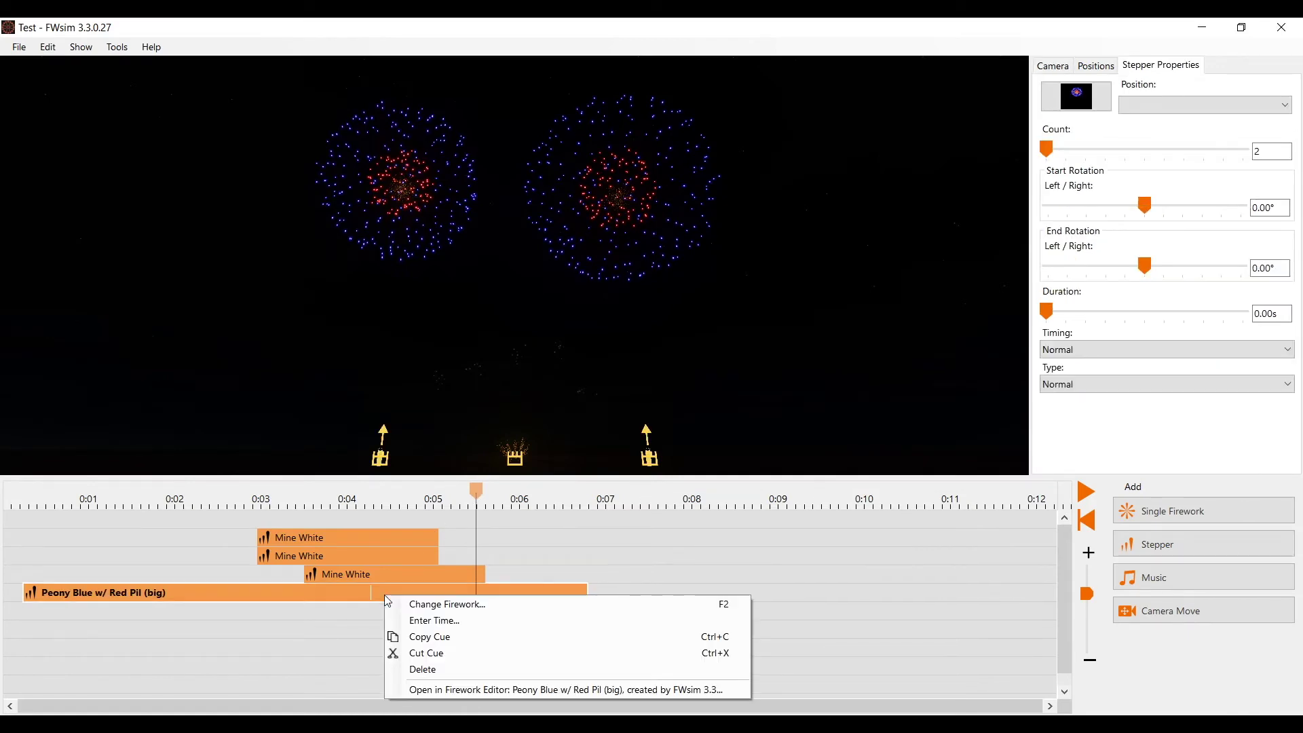
click(437, 621)
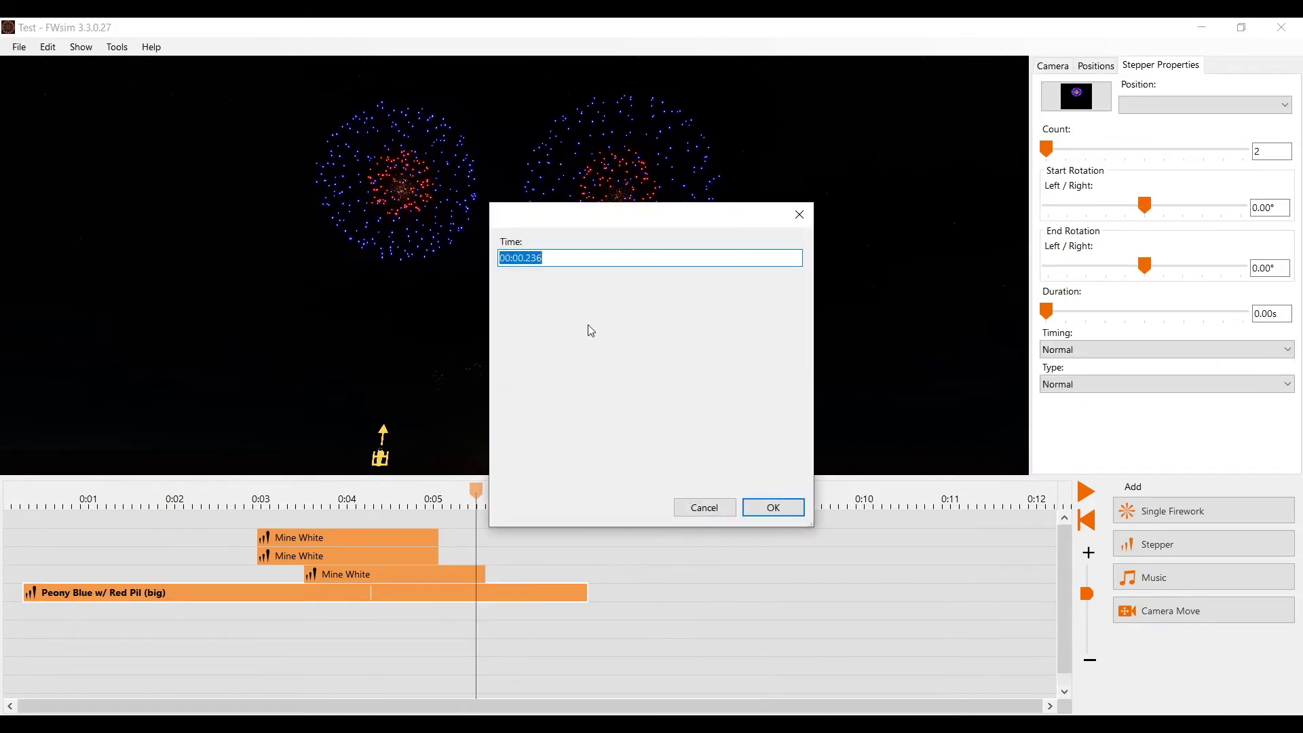
drag(538, 262, 522, 259)
key(BackSpace)
key(Return)
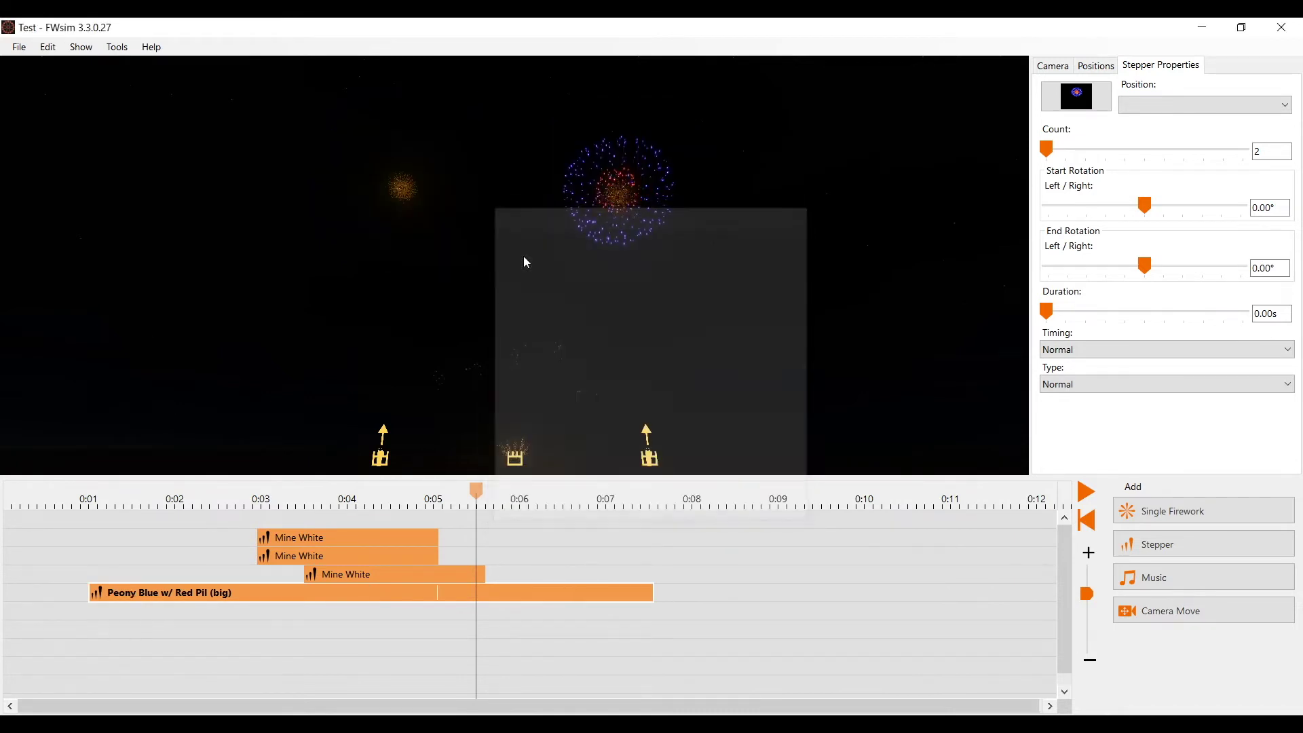
drag(231, 522, 339, 578)
- Change the three Mine White cues' start time from 0:02.944 to 0:03
right_click(343, 584)
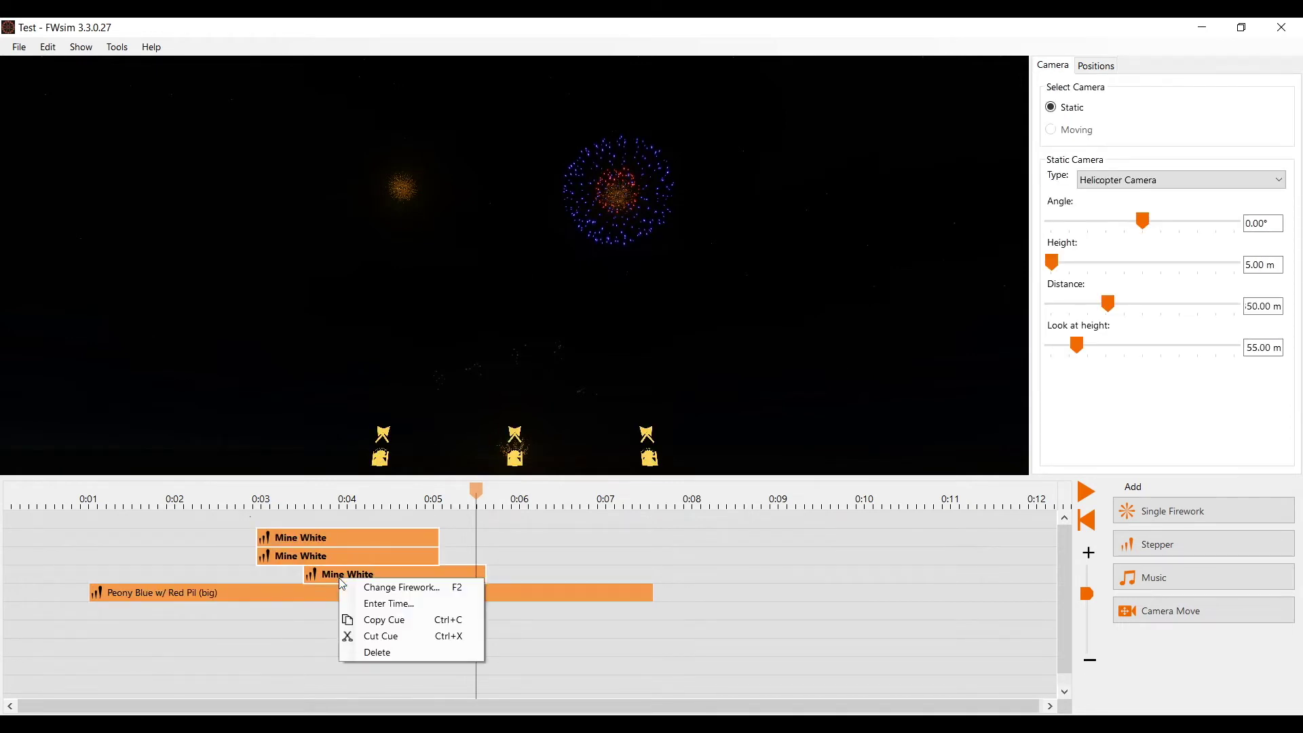
click(387, 602)
click(544, 257)
drag(543, 257, 521, 262)
text(3)
key(Return)
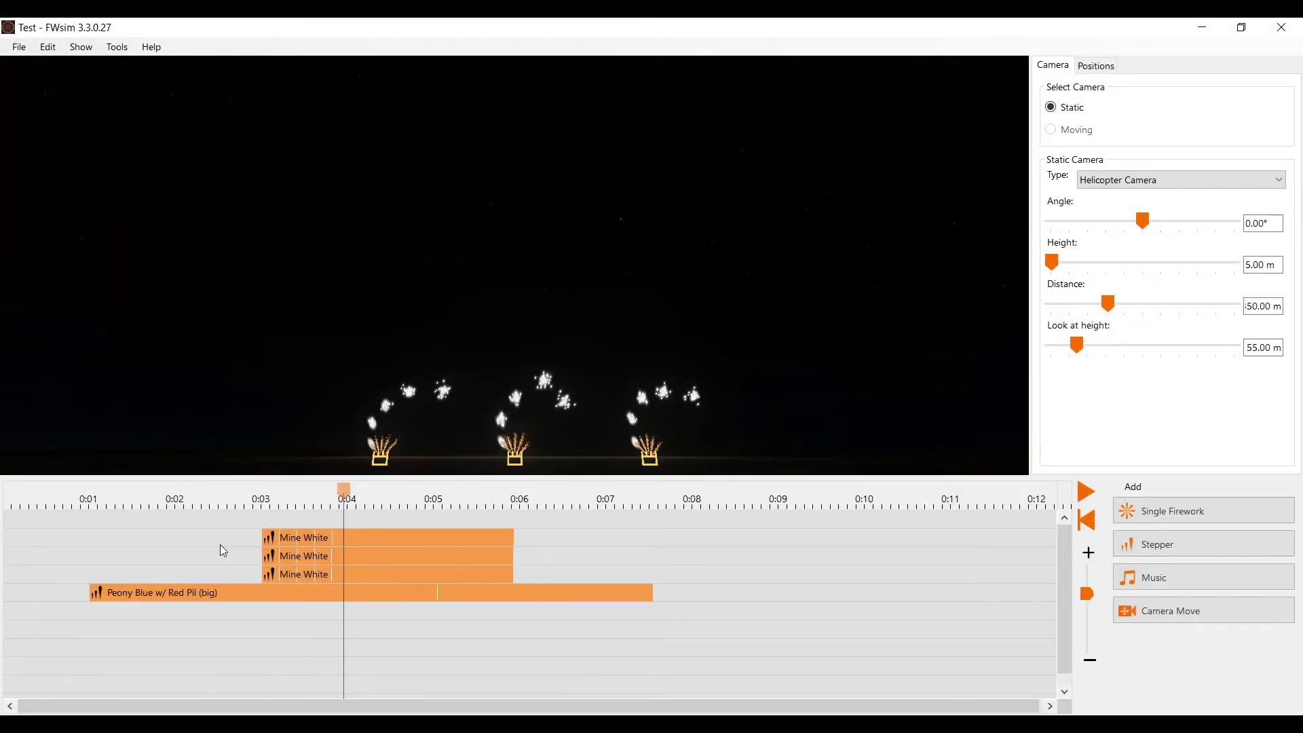
click(289, 543)
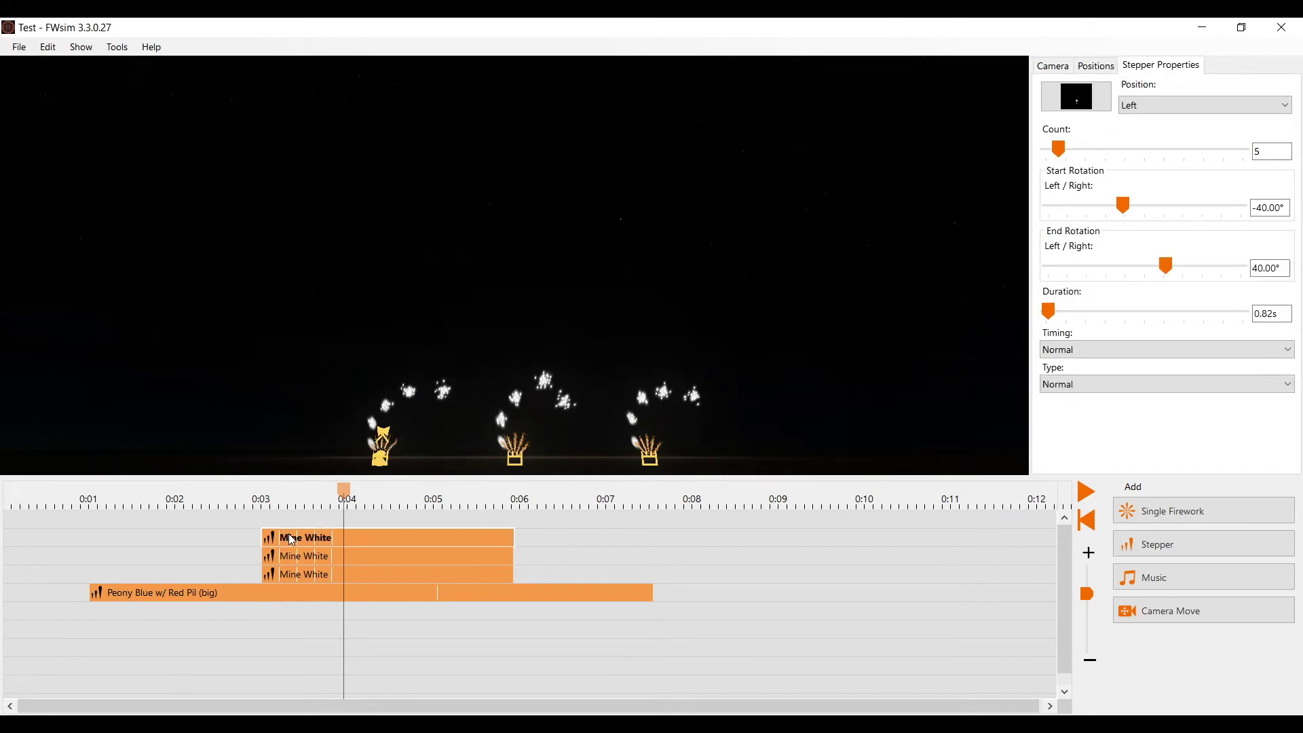
ctrl+click(315, 576)
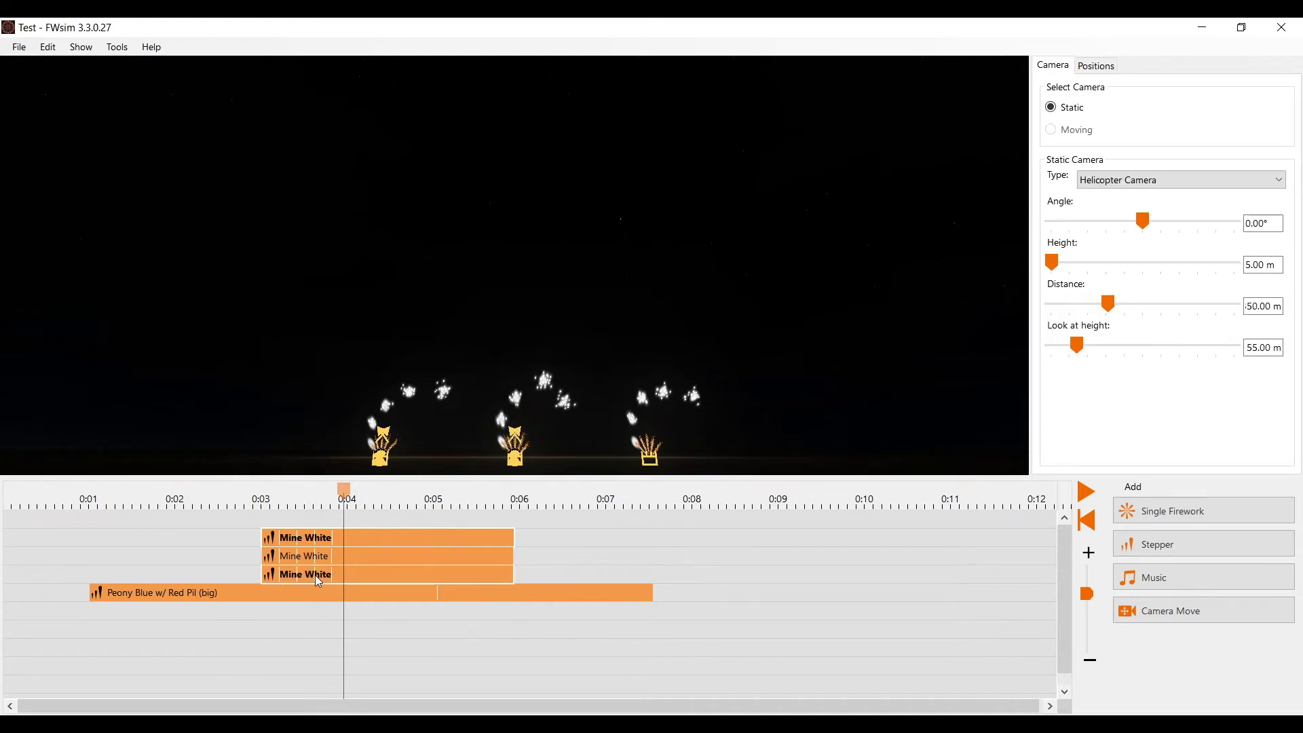
- Bring up the Mine White cues' context menu, then the Edit menu
right_click(377, 533)
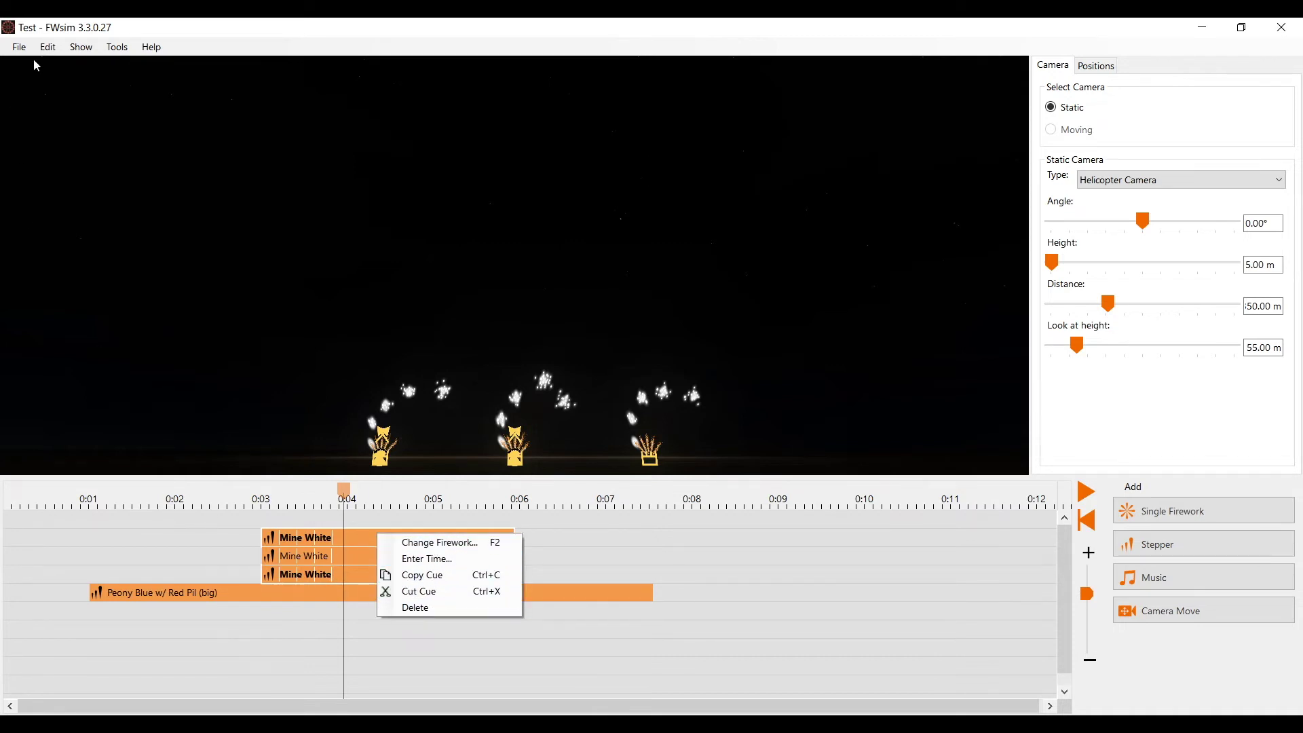
click(51, 49)
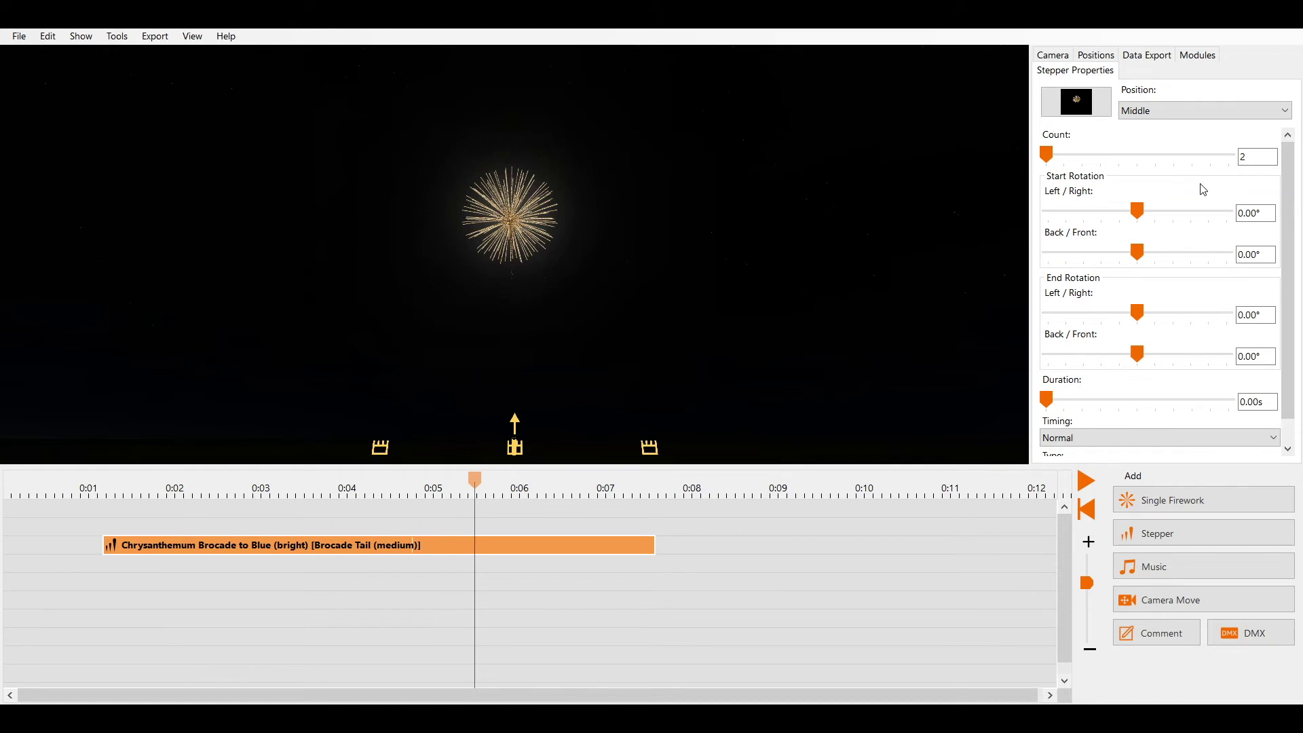
- Set the stepper rotations to -26.68° start and 28.04° end, testing undo and redo
drag(1140, 213, 1131, 215)
drag(1140, 312, 1152, 313)
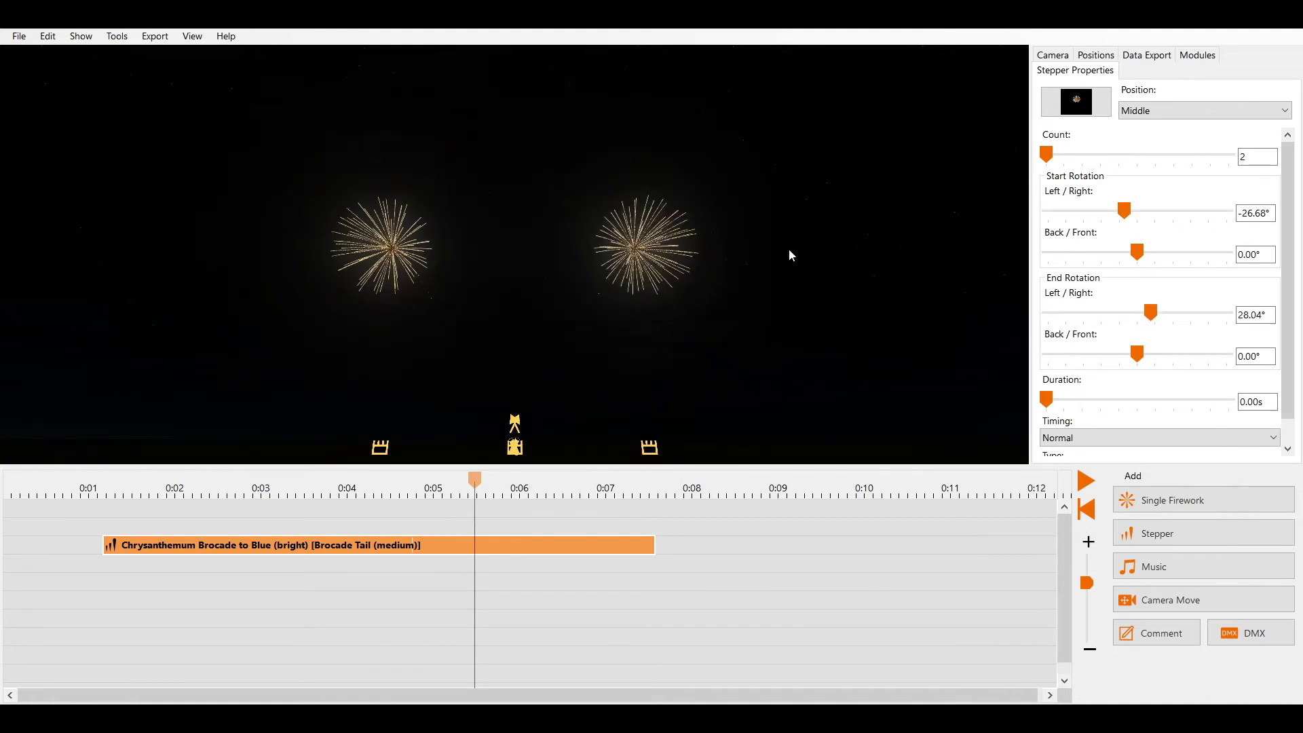
key(ctrl+z)
key(ctrl+z)
key(ctrl+y)
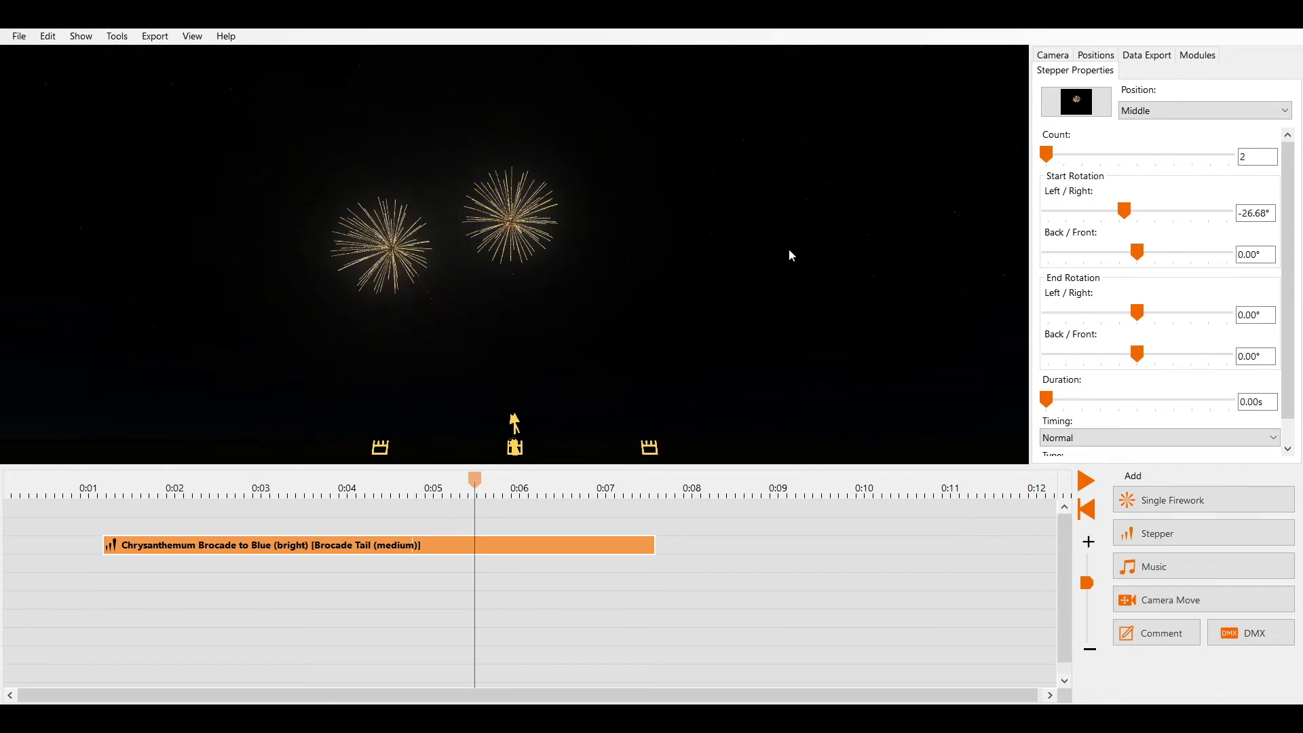
key(ctrl+y)
key(ctrl+z)
key(ctrl+z)
key(ctrl+z)
key(ctrl+z)
key(ctrl+z)
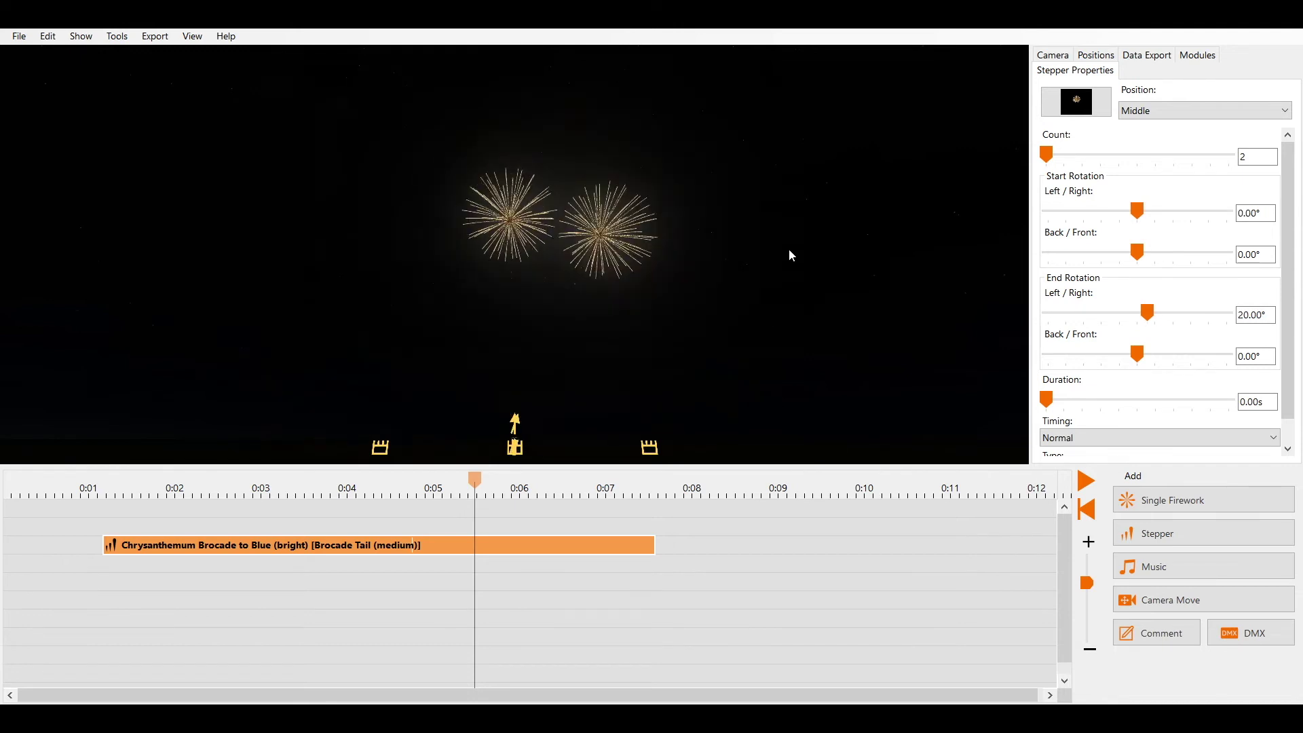
key(ctrl+z)
key(ctrl+z)
key(ctrl+z)
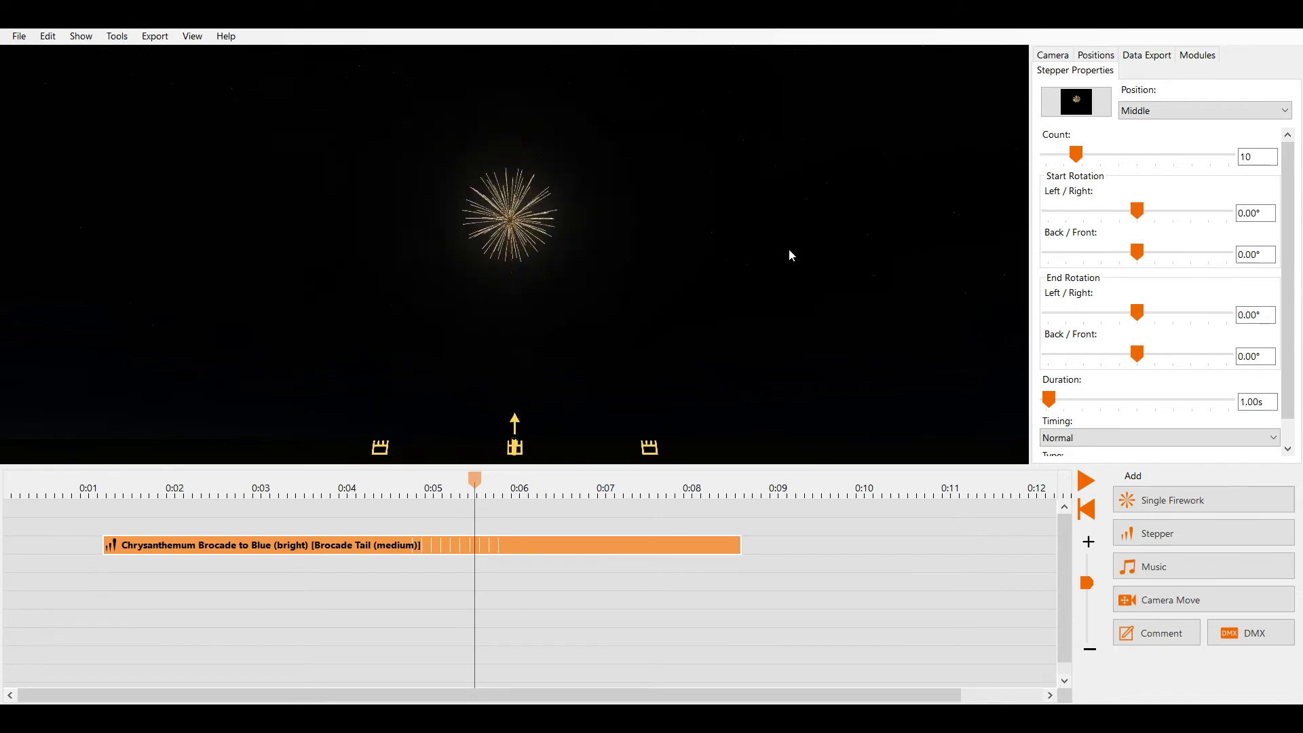
key(ctrl+y)
key(ctrl+y)
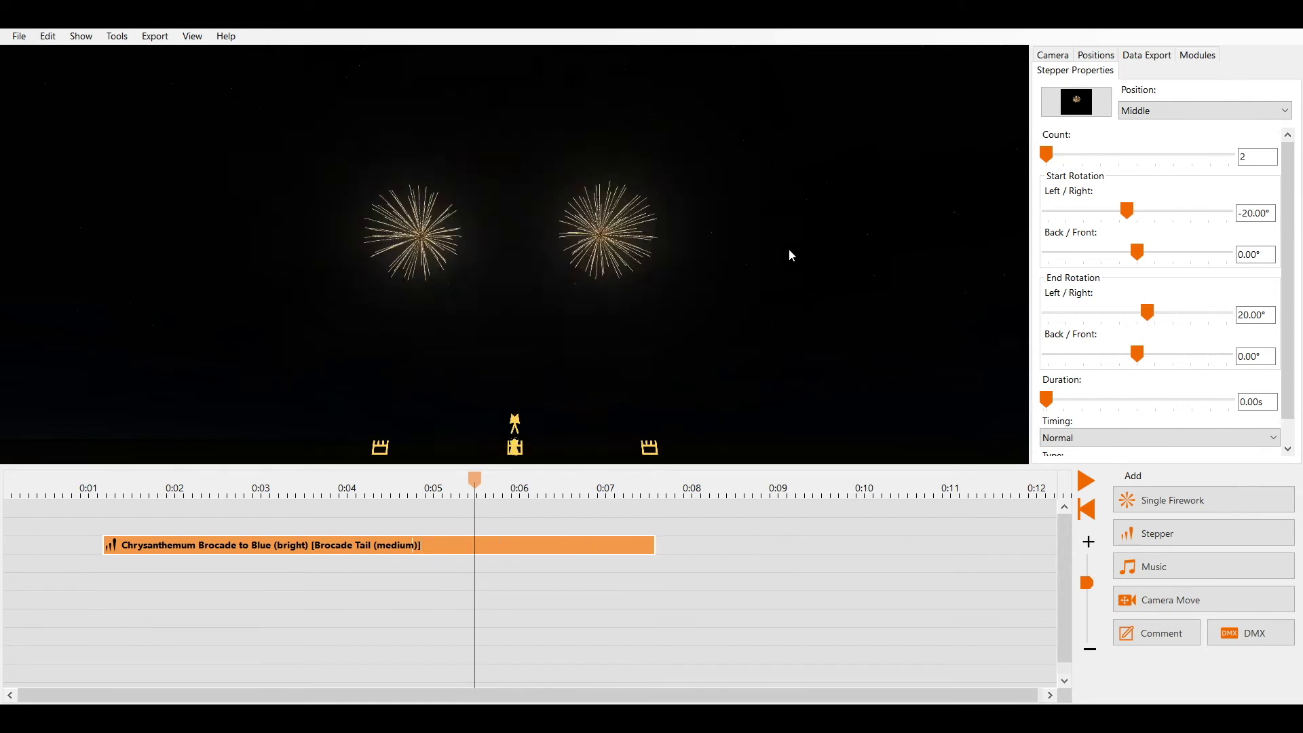
key(ctrl+y)
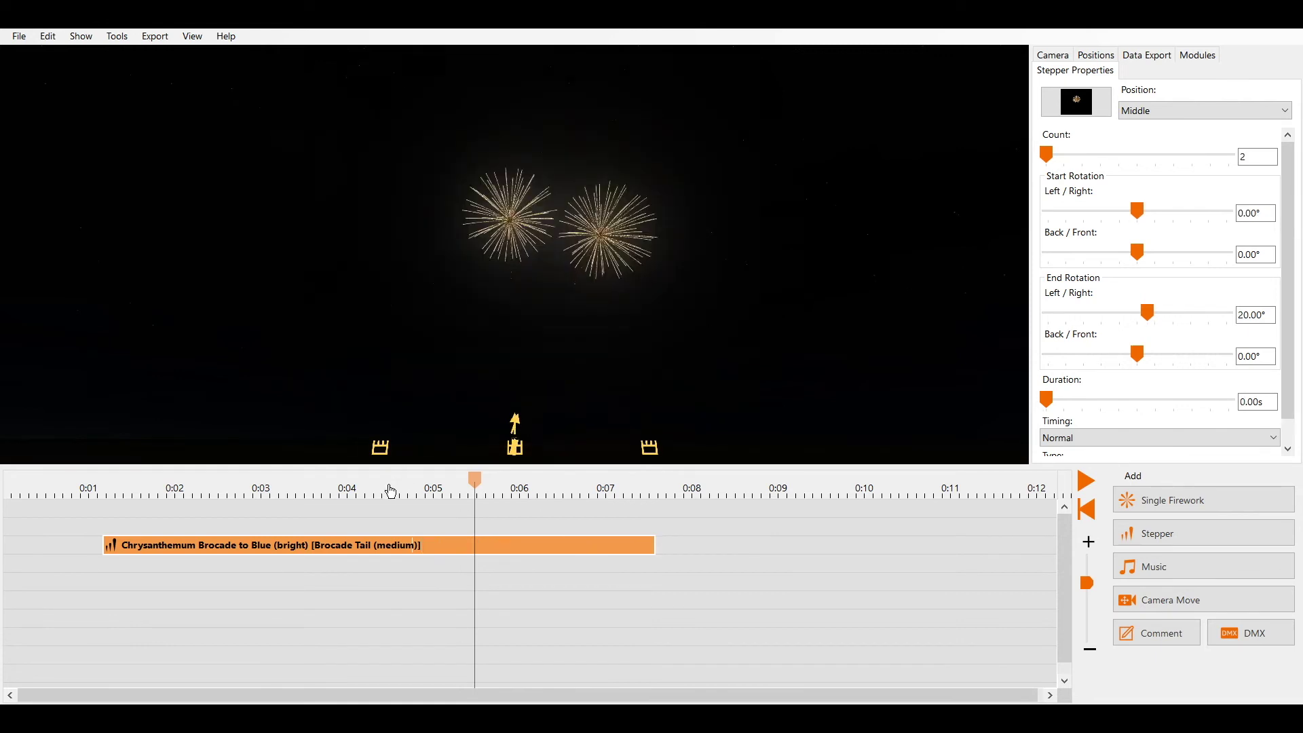
click(445, 492)
key(ctrl+z)
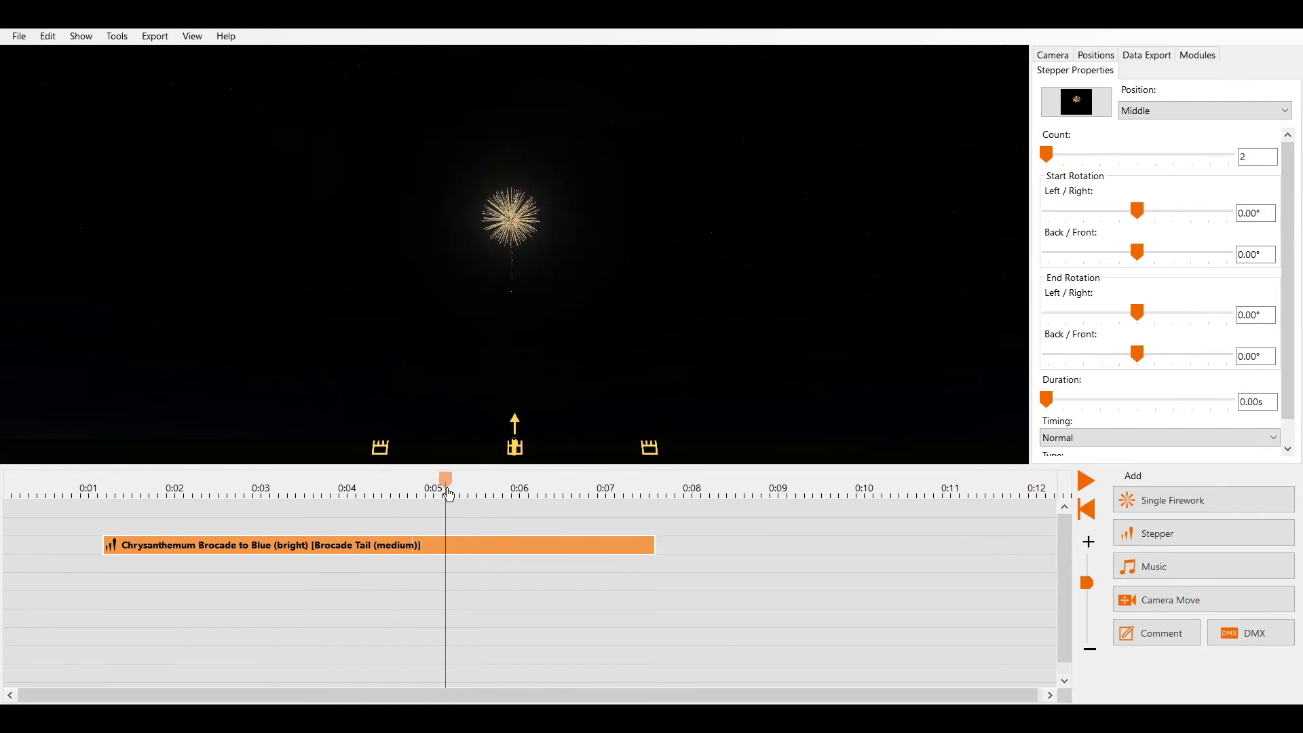
key(ctrl+z)
- Scrub the preview to about 0:06.5, then show the six stepper cues in Table View
drag(446, 494, 569, 508)
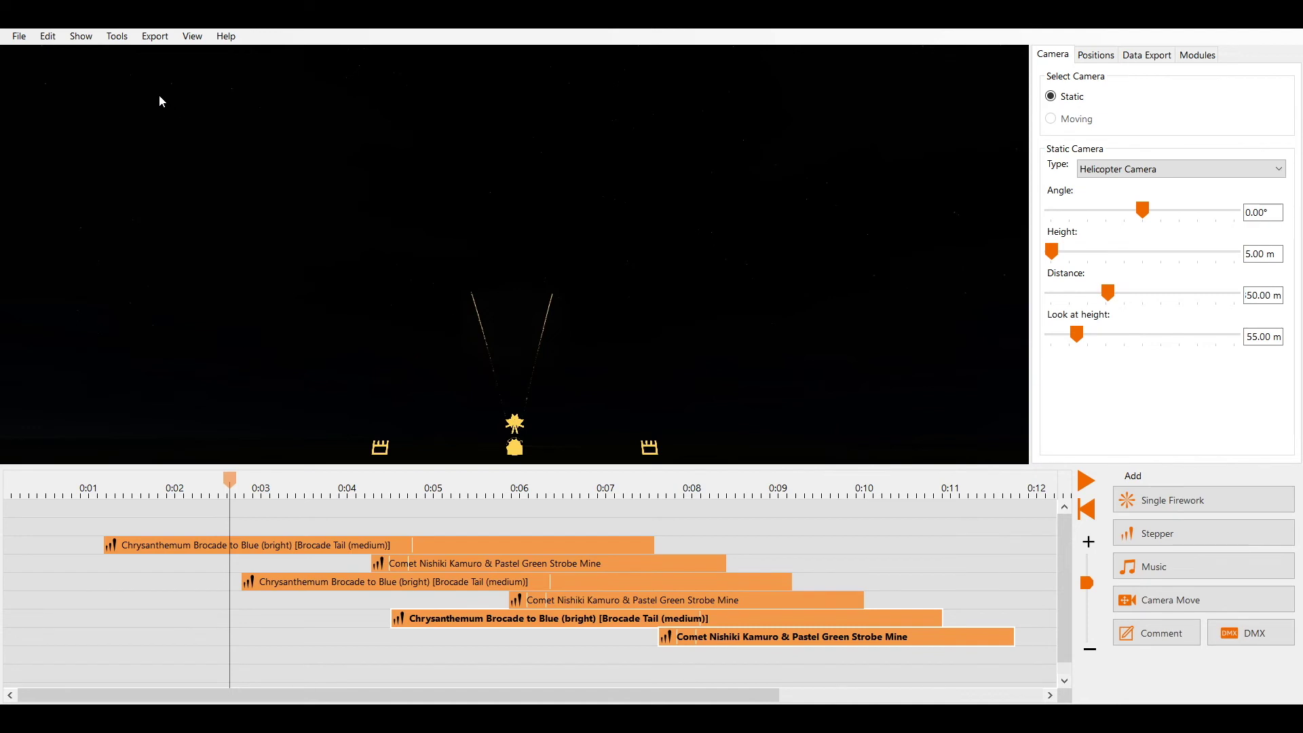
click(117, 36)
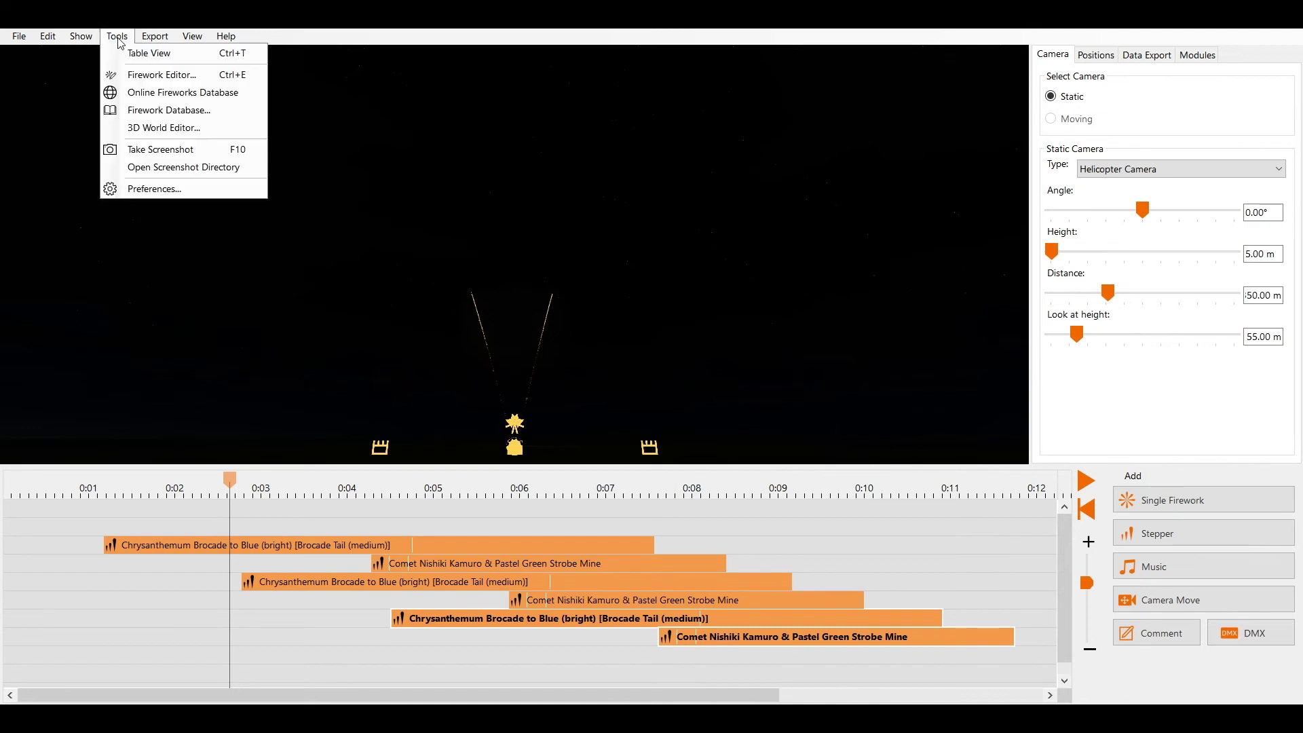
click(131, 53)
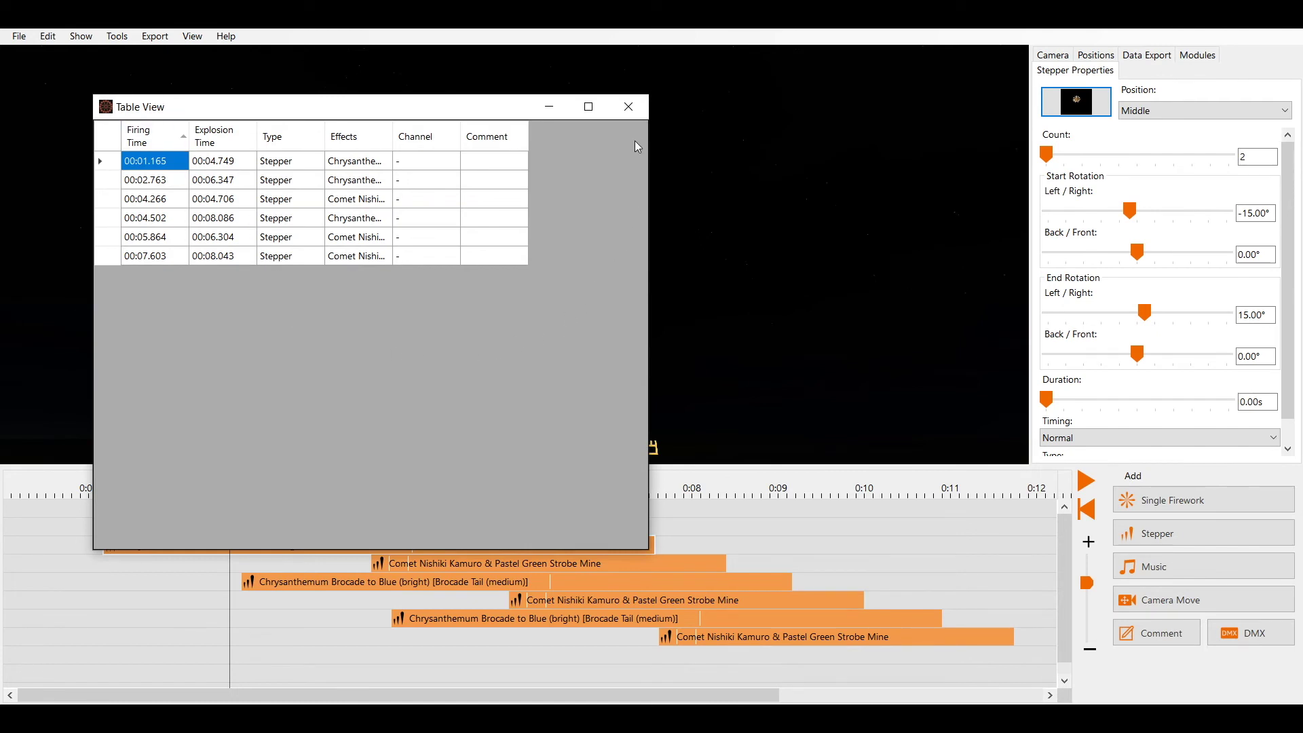
- Close Table View, glance at the Export options, and dismiss them back to the six-cue timeline
click(630, 108)
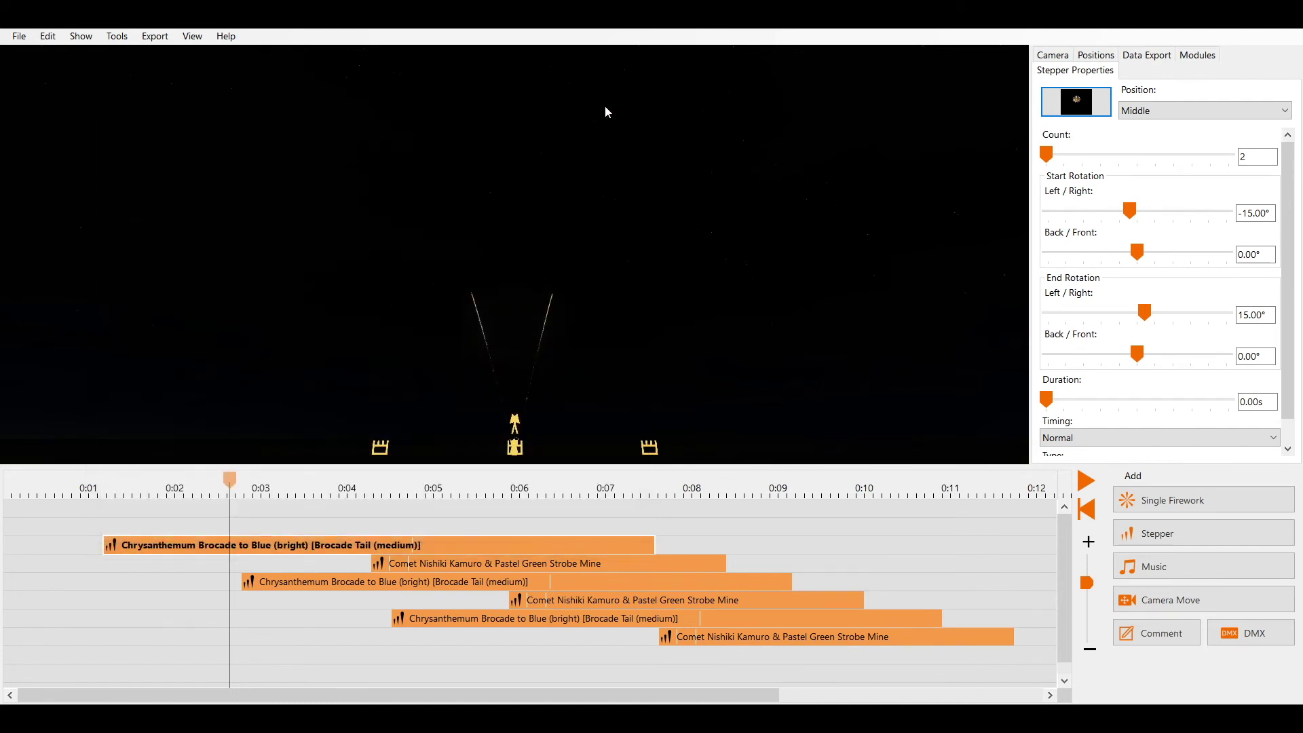
click(156, 37)
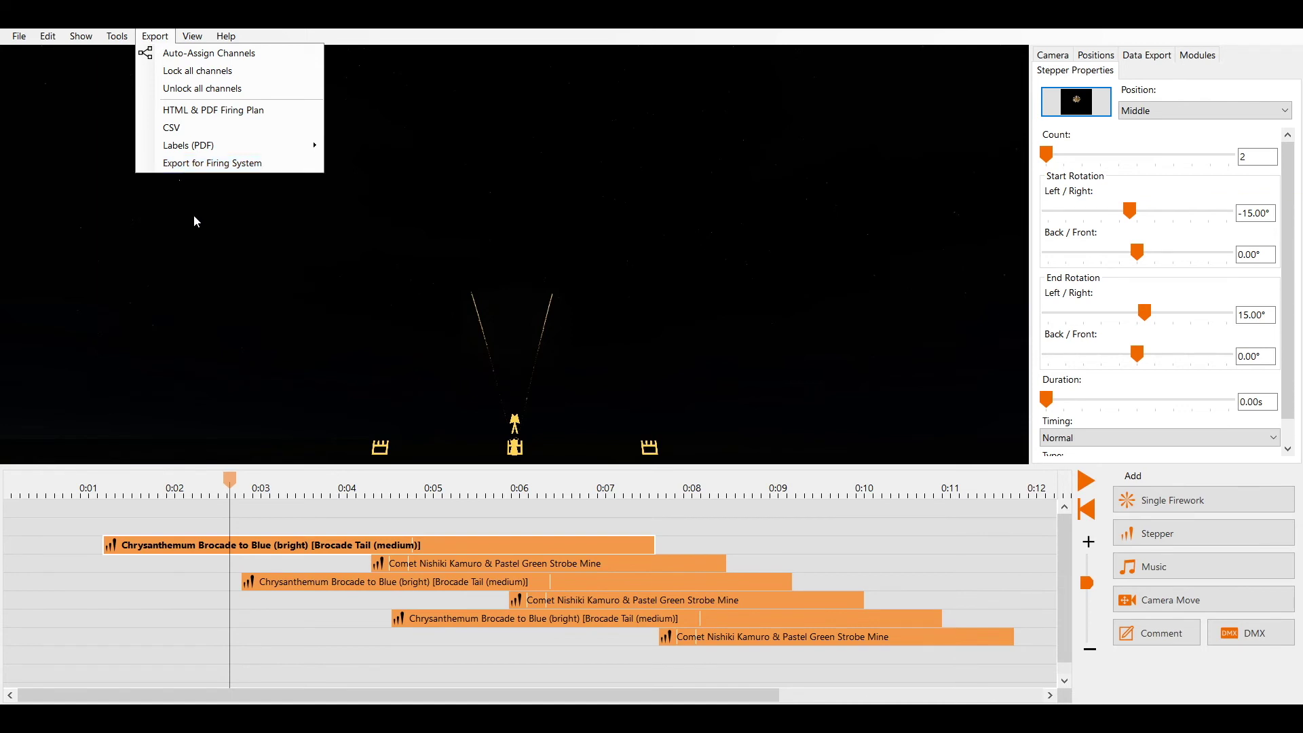
click(328, 256)
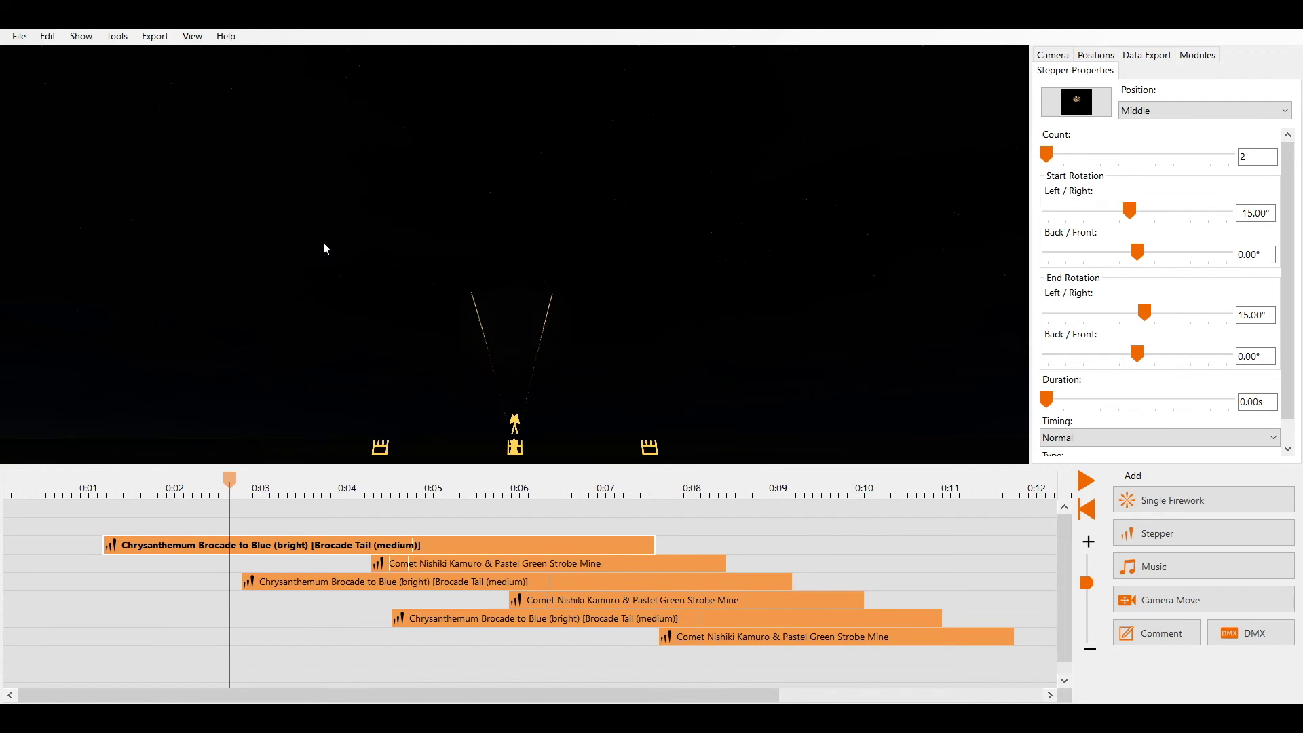